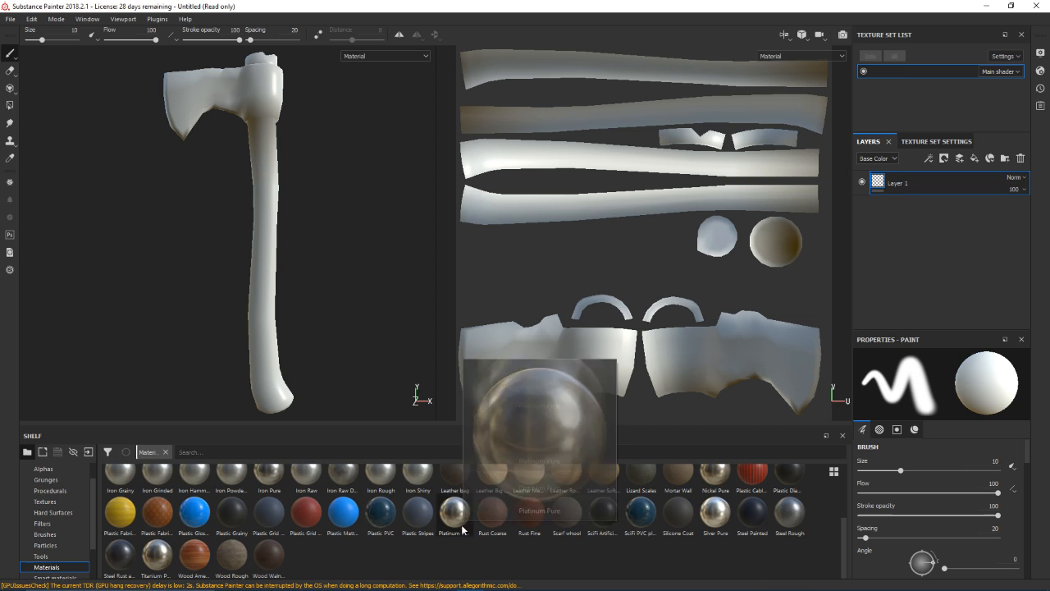
Try the Wood Walnut material on the axe handle with a few test strokes, and undo them
drag(271, 559, 320, 539)
drag(253, 223, 253, 218)
scroll(254, 219, up, 5)
mouse_move(249, 273)
mouse_down()
mouse_move(270, 279)
mouse_move(286, 382)
mouse_up()
scroll(257, 322, up, 5)
drag(302, 181, 306, 275)
scroll(345, 303, down, 6)
key(ctrl+z)
key(ctrl+z)
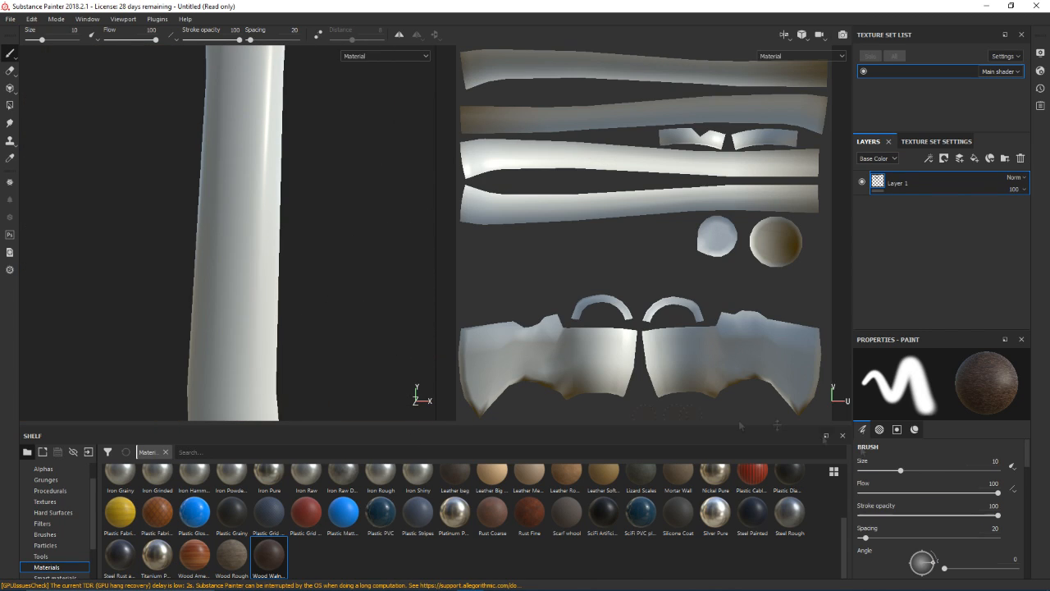
Bring the browser's Husqvarna hatchet reference photo into view to check the handle colour, and move it away again
scroll(941, 508, down, 5)
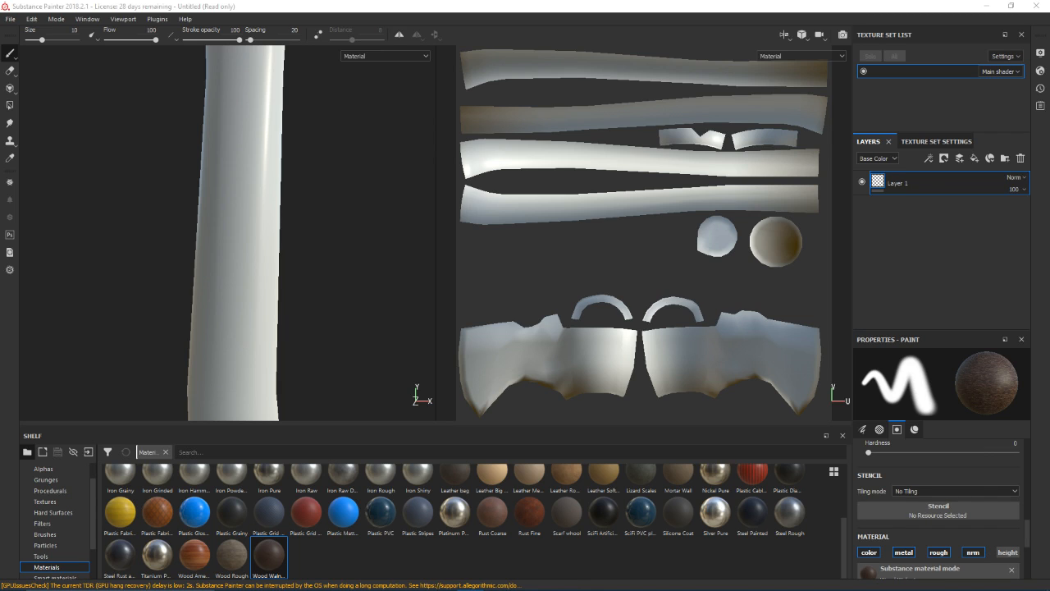
drag(1049, 60, 607, 62)
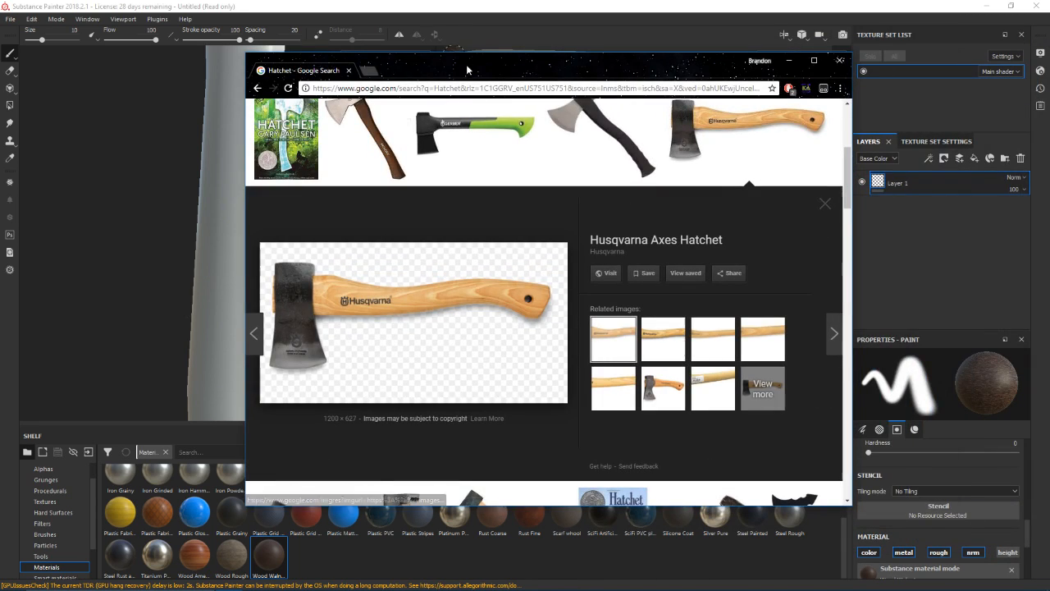
drag(463, 66, 1049, 111)
Tint the Wood Walnut material light orange (R 0.910, G 0.581, B 0.248) and paint a test patch on the handle
scroll(933, 467, down, 3)
click(955, 561)
drag(961, 484, 960, 464)
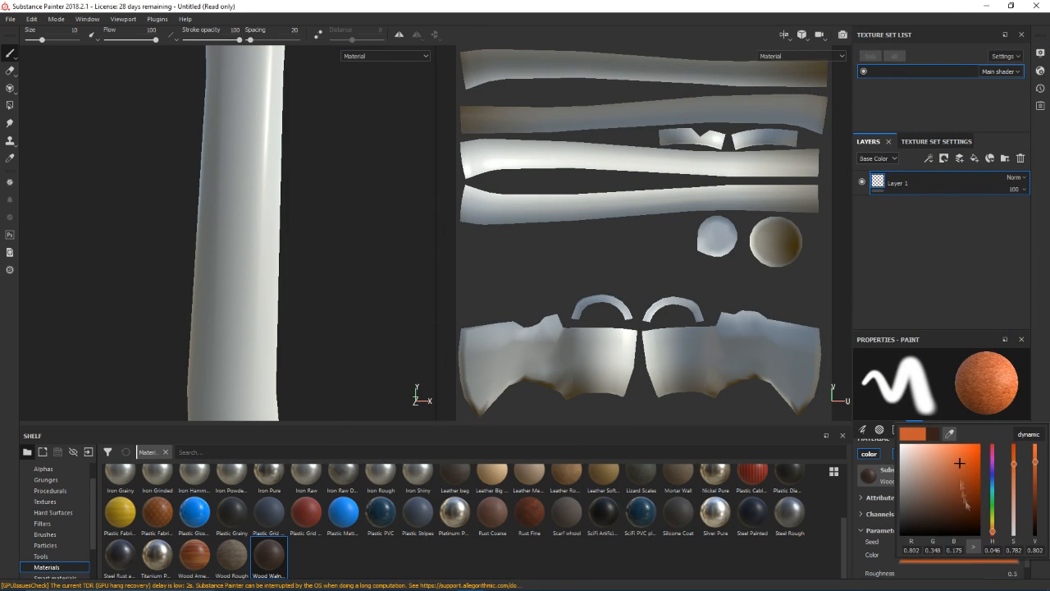
click(993, 525)
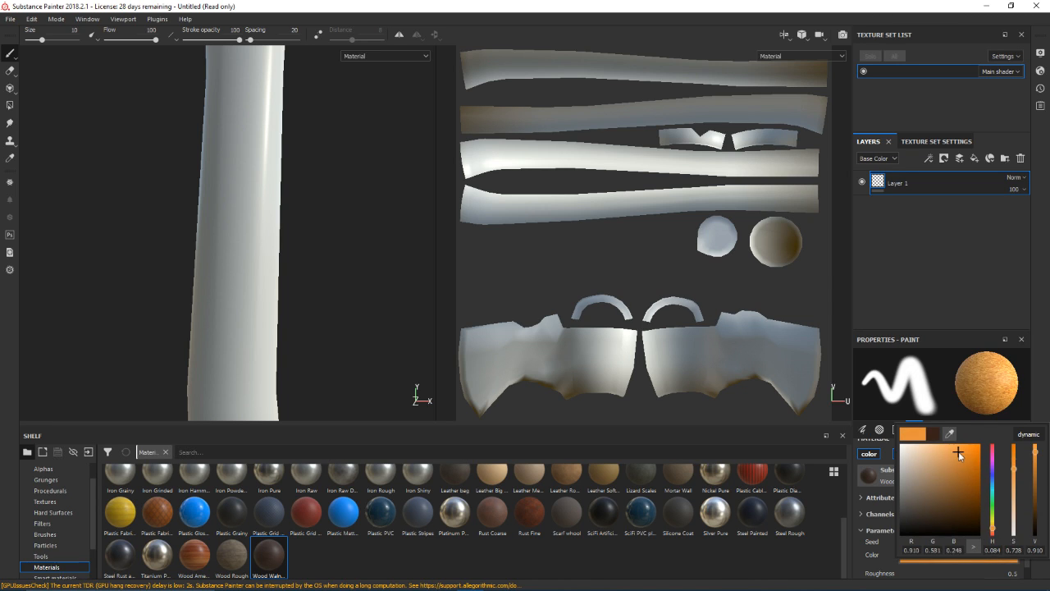
drag(230, 370, 259, 242)
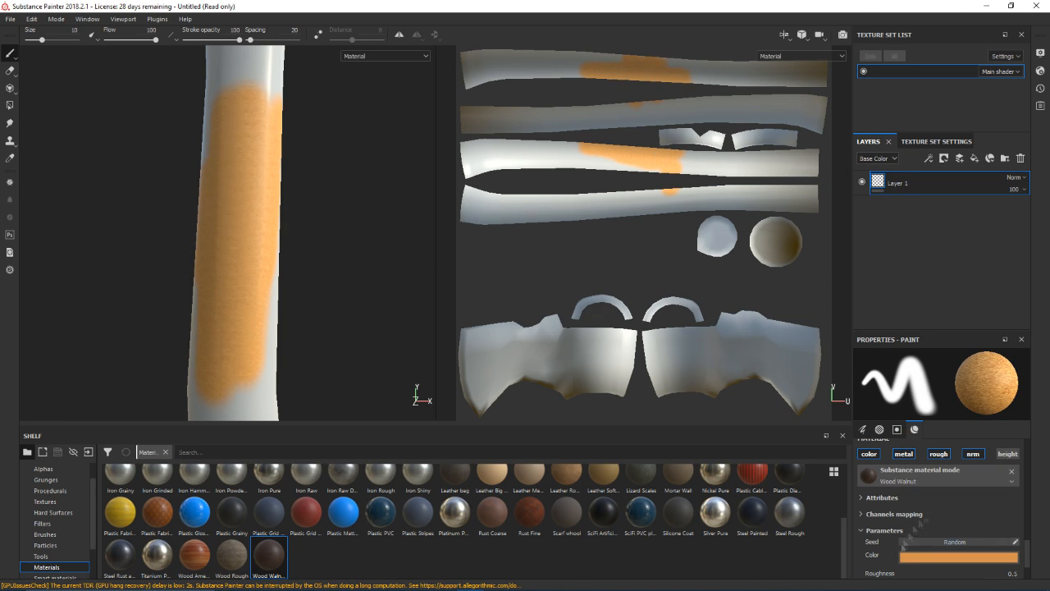
Try a darker brown tint of Wood Walnut on the handle, and undo the test strokes
click(907, 556)
key(ctrl+z)
key(ctrl+z)
key(ctrl+z)
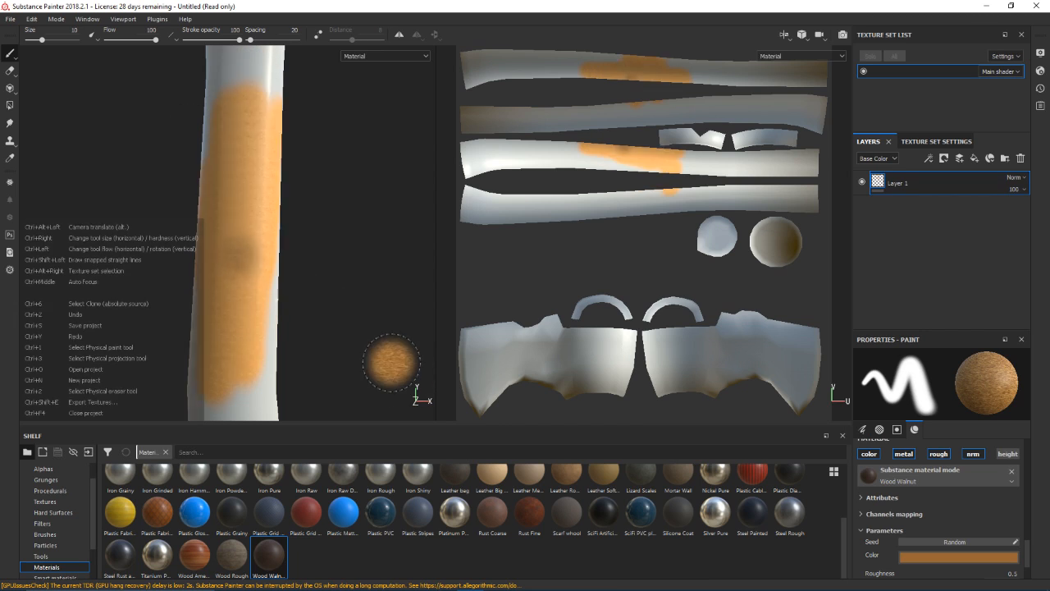
mouse_move(246, 384)
mouse_down()
mouse_move(239, 365)
mouse_move(221, 378)
mouse_move(233, 107)
mouse_move(182, 269)
mouse_up()
key(ctrl+z)
Try the Wood American Cherry material on the handle, and undo the strokes
click(195, 556)
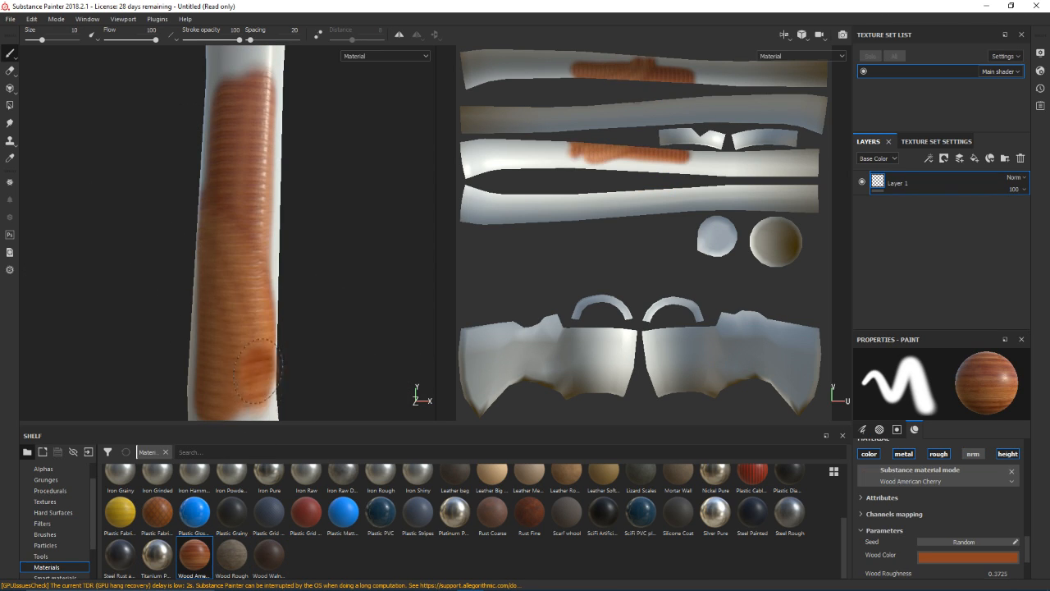
key(ctrl+z)
key(ctrl+z)
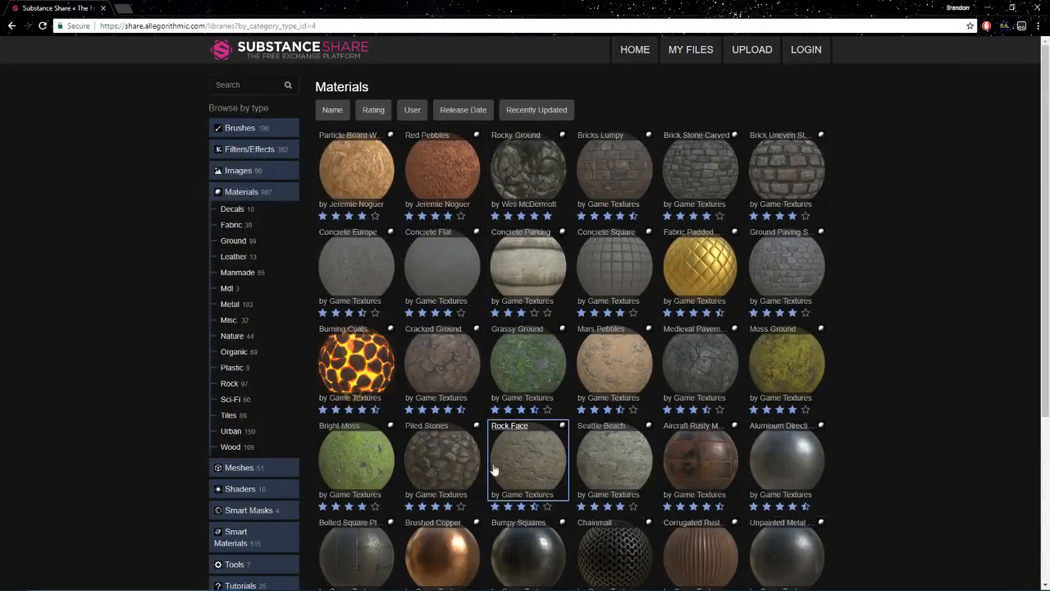
Browse the materials on Substance Share for a wood texture, ending on page 2 of the Wood category
scroll(493, 469, down, 10)
click(462, 436)
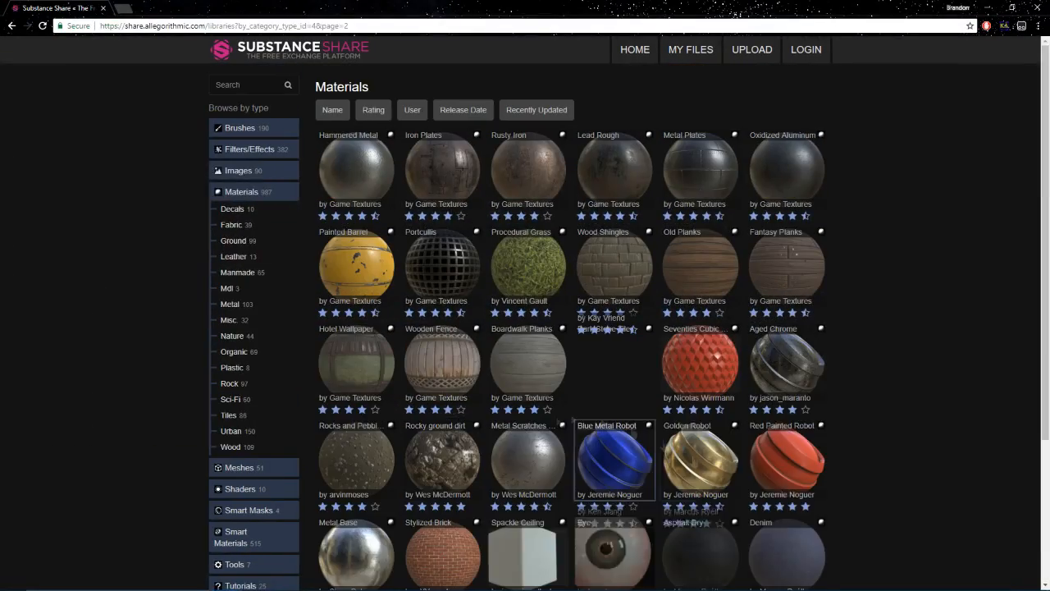
scroll(624, 481, down, 10)
click(232, 300)
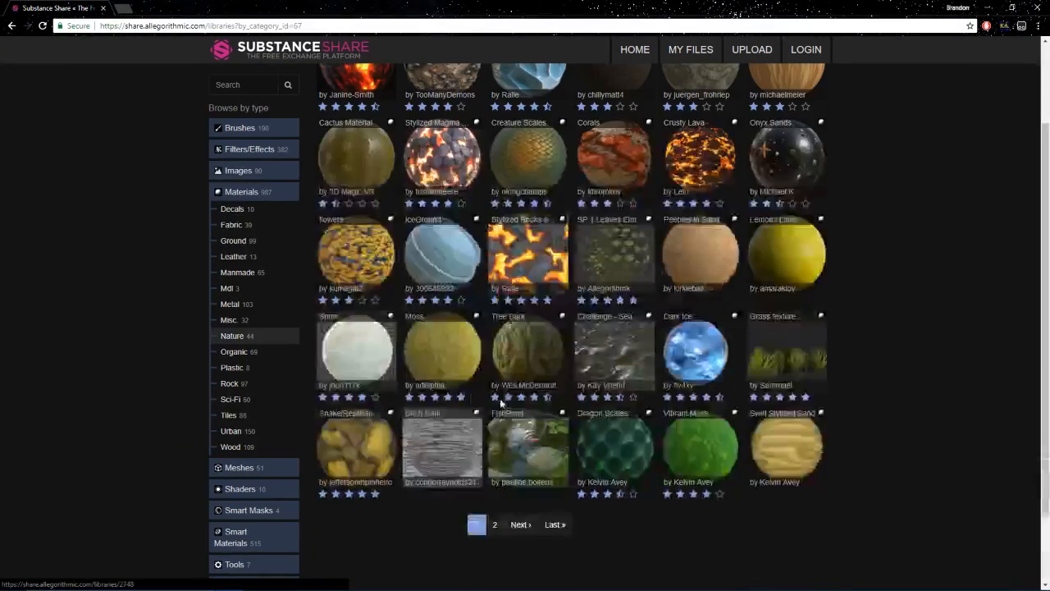
click(232, 446)
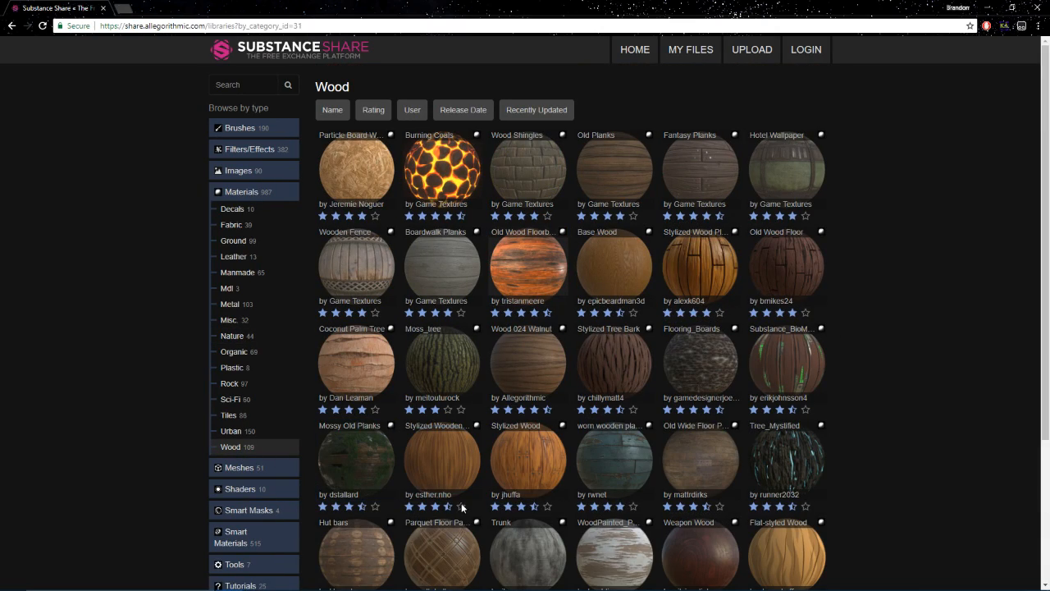
scroll(544, 453, down, 1)
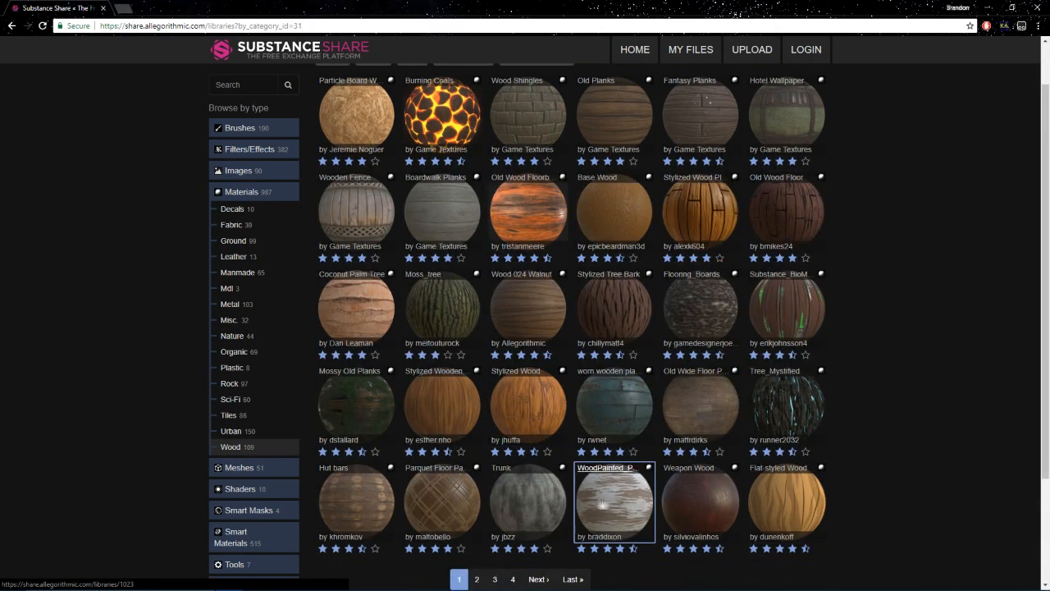
click(477, 579)
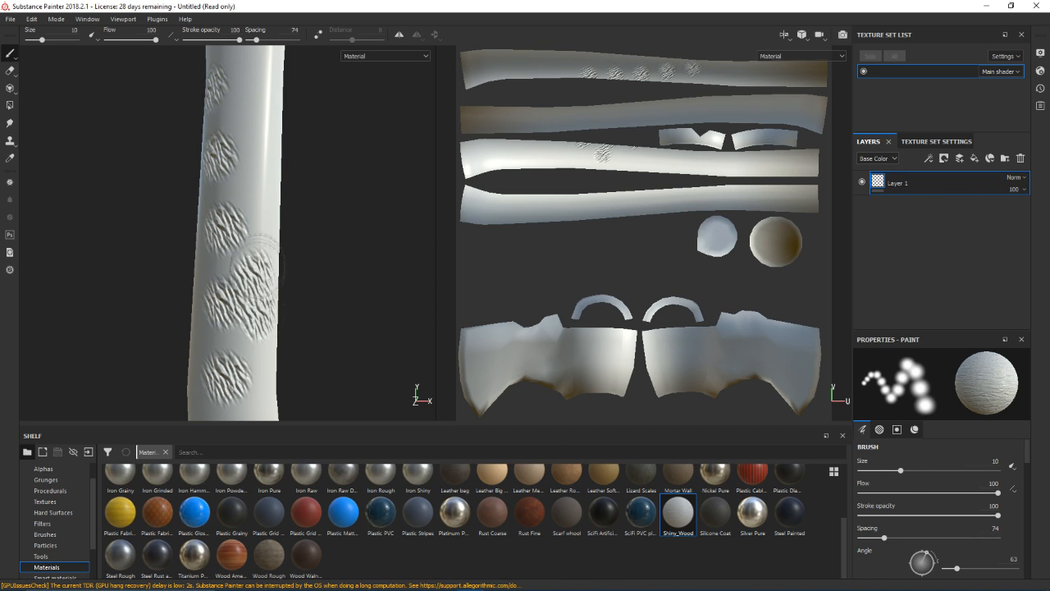
Undo the Shiny_Wood test dabs on the handle
key(ctrl+z)
key(ctrl+z)
mouse_move(378, 261)
alt+mouse_down()
mouse_move(230, 316)
mouse_move(324, 317)
mouse_move(320, 307)
alt+mouse_up()
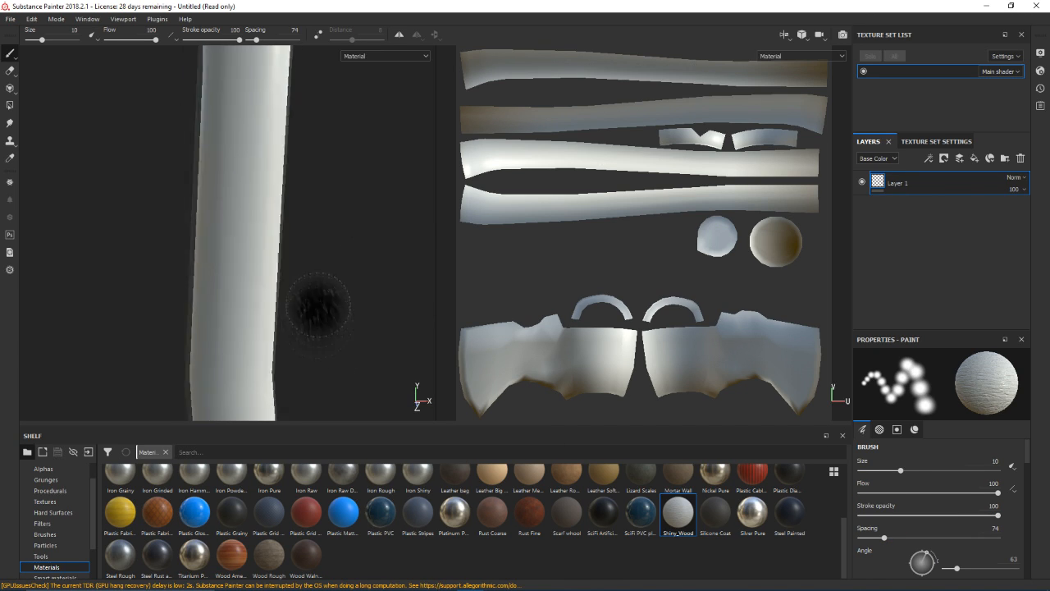
scroll(318, 296, down, 5)
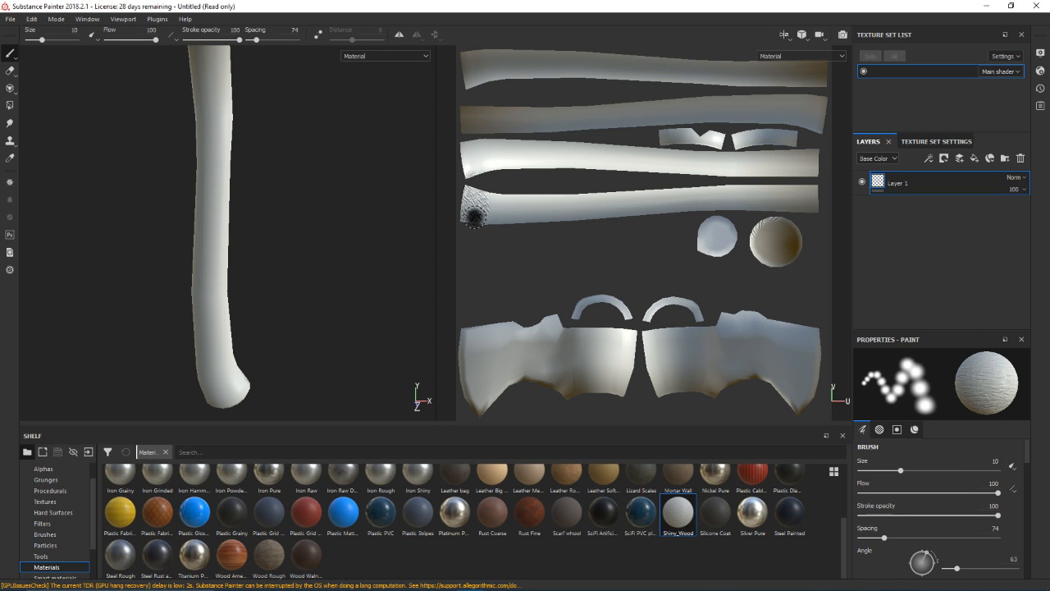
Try Shiny_Wood on the handle's end in the UV view with brush size 21.31, and undo the strokes
alt+drag(35, 252, 313, 325)
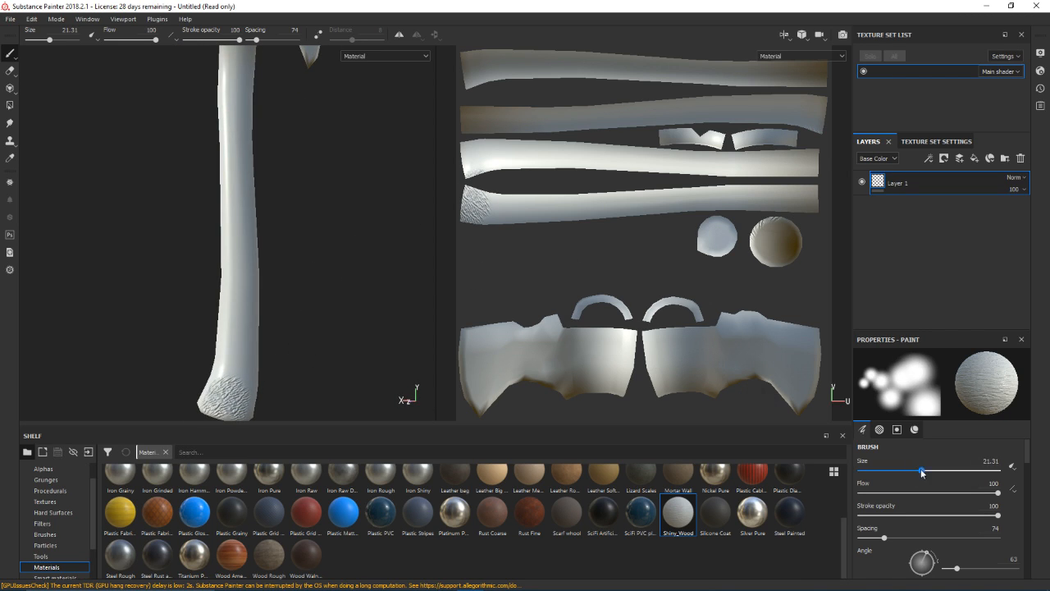
key(ctrl+z)
drag(470, 209, 508, 212)
key(ctrl+z)
Set the brush size to 40.44 and cover all four handle islands with Shiny_Wood in the UV view
drag(921, 470, 945, 470)
mouse_move(492, 180)
mouse_down()
mouse_move(558, 160)
mouse_move(650, 167)
mouse_up()
mouse_move(525, 197)
mouse_down()
mouse_move(722, 184)
mouse_move(656, 197)
mouse_move(527, 123)
mouse_move(794, 123)
mouse_up()
mouse_move(385, 271)
alt+mouse_down()
mouse_move(351, 274)
mouse_move(308, 254)
mouse_move(274, 369)
mouse_move(267, 353)
alt+mouse_up()
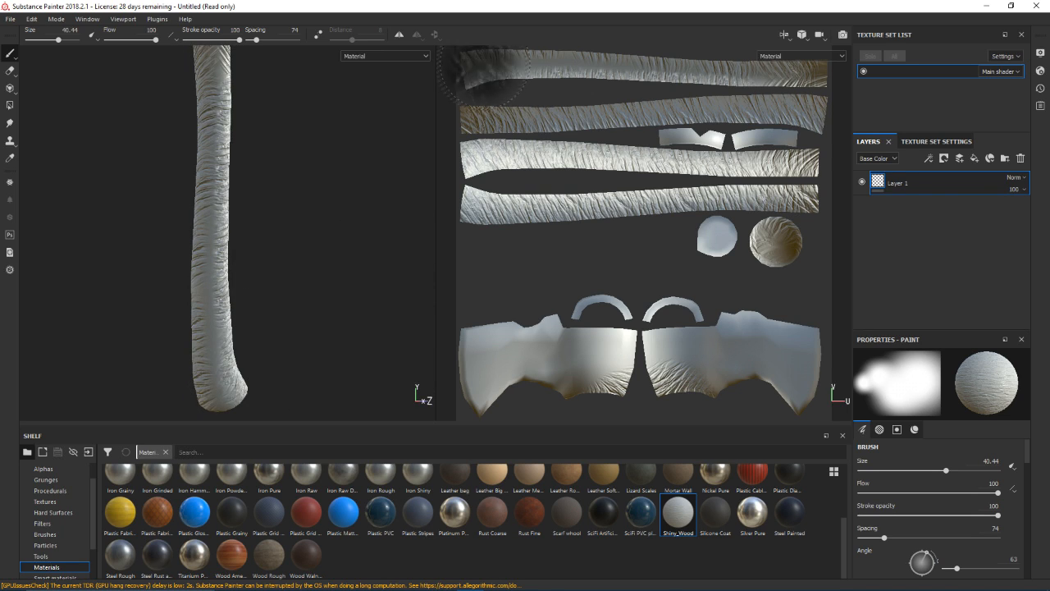
mouse_move(486, 66)
mouse_down()
mouse_move(662, 71)
mouse_move(791, 91)
mouse_up()
mouse_move(353, 328)
alt+mouse_down()
mouse_move(328, 230)
mouse_move(312, 213)
mouse_move(351, 279)
mouse_move(340, 263)
mouse_move(327, 267)
alt+mouse_up()
Try other shelf materials over the wood-textured handle with test strokes, and undo them
click(218, 352)
drag(209, 310, 211, 164)
key(ctrl+z)
scroll(337, 523, up, 3)
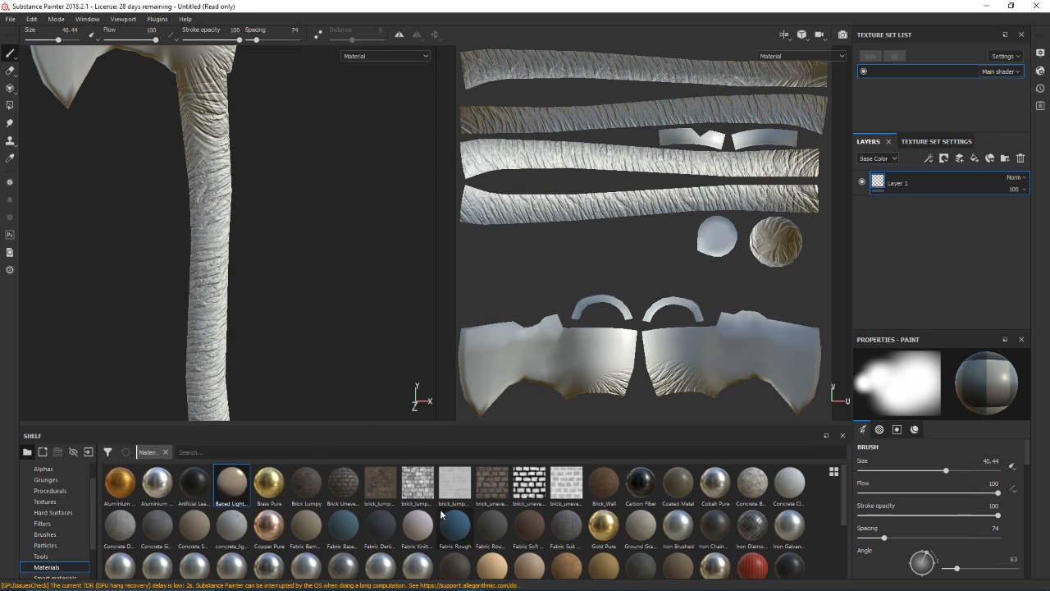
scroll(350, 548, down, 5)
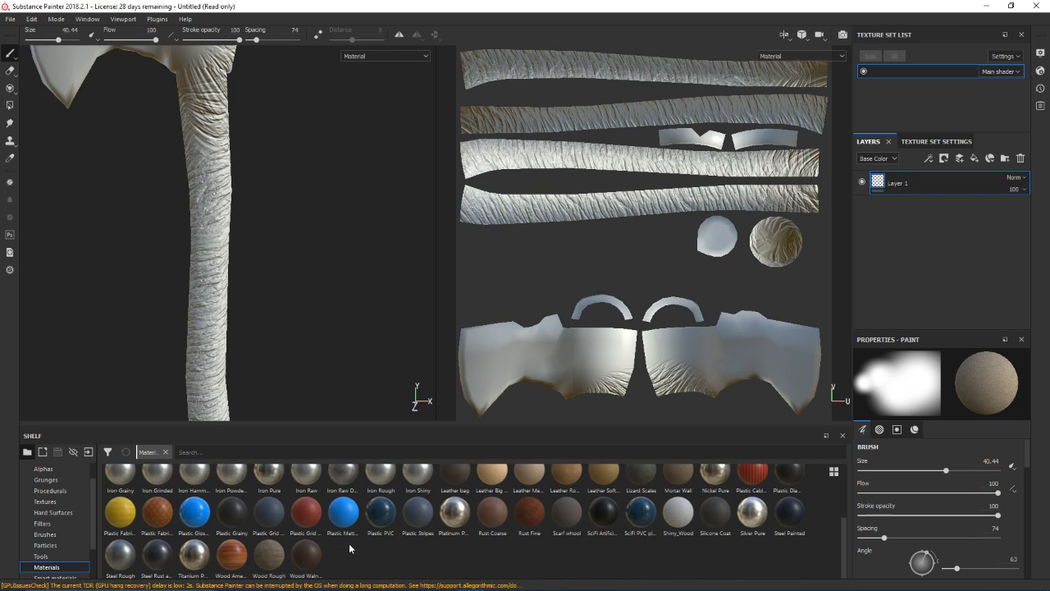
drag(211, 328, 212, 361)
key(ctrl+z)
Try different base colours of the matte plastic material on the textured handle, undoing each test stroke
scroll(943, 521, down, 10)
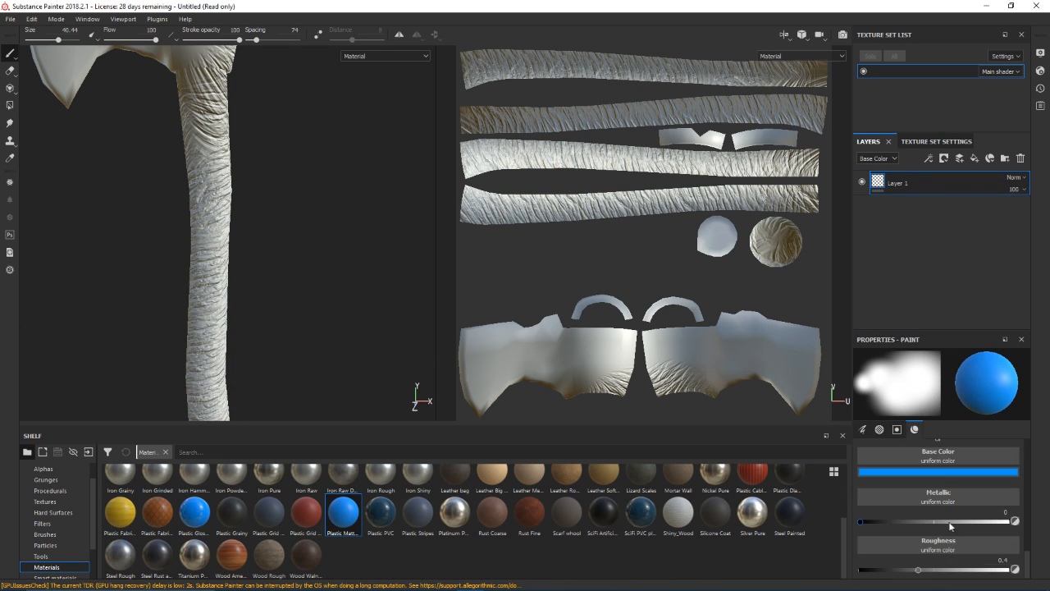
click(950, 472)
mouse_move(202, 335)
mouse_down()
mouse_move(207, 213)
mouse_move(213, 381)
mouse_up()
key(ctrl+z)
click(958, 474)
click(977, 401)
drag(242, 314, 207, 164)
key(ctrl+z)
Try a reddish-brown base colour (R 0.264, G 0.049, B 0.002) on the handle, and undo the stroke
click(938, 472)
drag(969, 404, 973, 393)
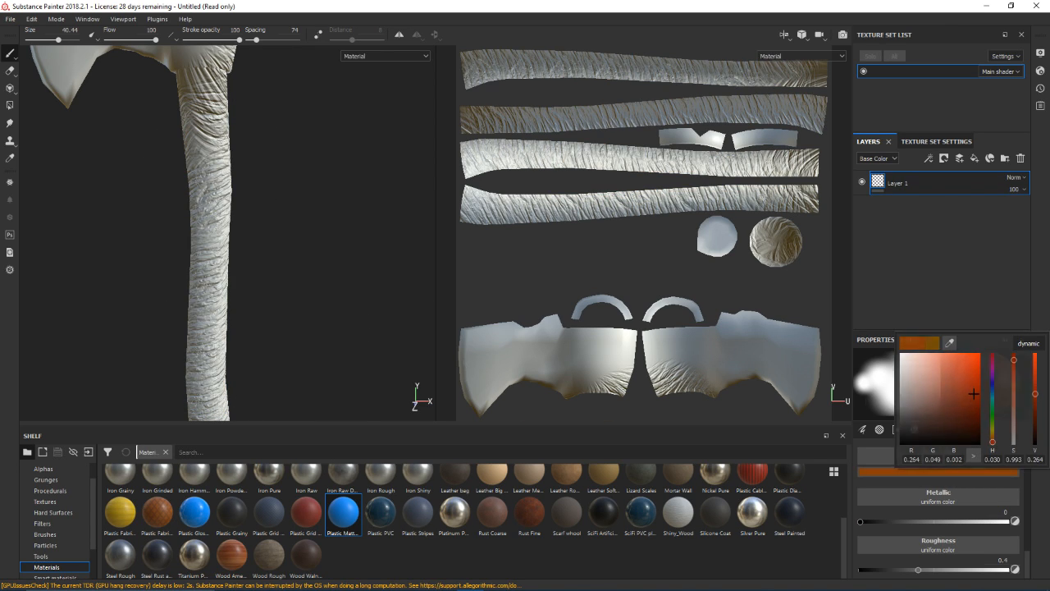
drag(207, 373, 210, 148)
key(ctrl+z)
Set the matte plastic's base colour to a light orange-brown and paint one side of the handle with it
click(956, 474)
click(992, 436)
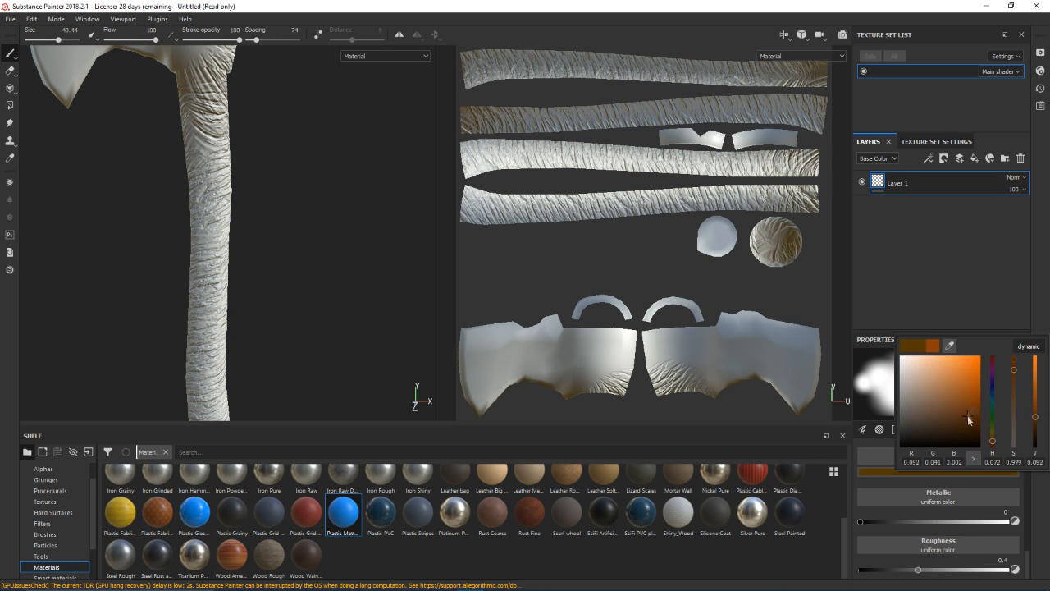
drag(968, 420, 958, 381)
drag(208, 396, 205, 94)
alt+drag(270, 324, 377, 328)
alt+middle_drag(377, 329, 342, 279)
Continue the orange-brown colour around the remaining sides of the handle
alt+drag(354, 267, 328, 283)
drag(278, 361, 263, 123)
alt+drag(345, 246, 439, 269)
drag(287, 315, 267, 205)
alt+middle_drag(328, 247, 316, 345)
drag(249, 392, 246, 246)
Fill the second handle island with orange-brown in the UV view and colour the handle's top end above the axe head
alt+drag(337, 384, 390, 307)
drag(625, 105, 450, 130)
alt+middle_drag(323, 168, 287, 298)
alt+drag(286, 298, 267, 361)
click(261, 246)
Paint the Shiny_Wood grain onto the handle's top end above the axe head
click(672, 518)
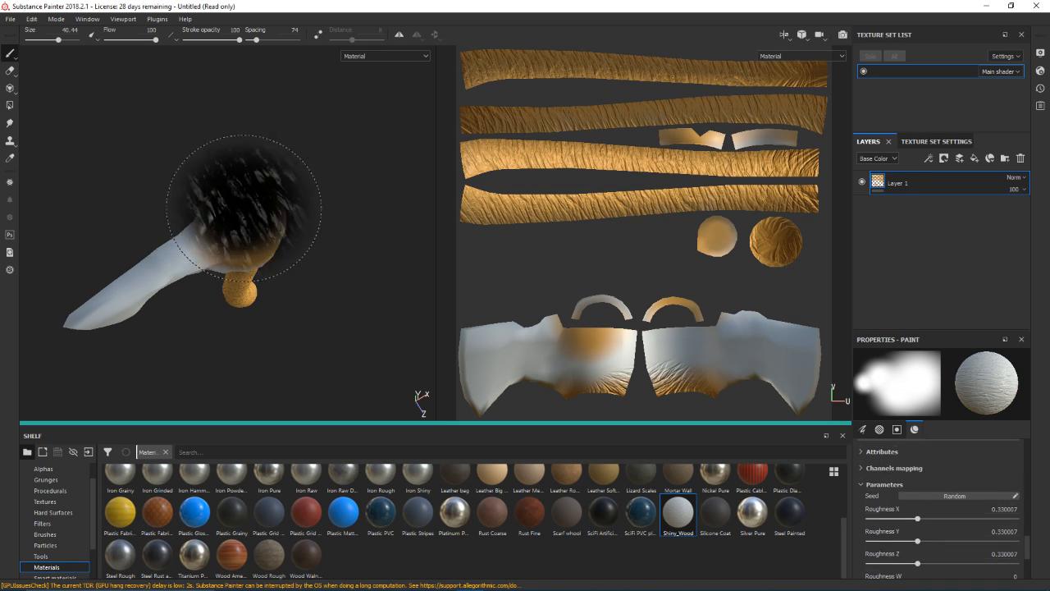
mouse_move(355, 239)
alt+mouse_down()
mouse_move(320, 191)
mouse_move(397, 204)
mouse_move(307, 118)
alt+mouse_up()
scroll(400, 187, up, 3)
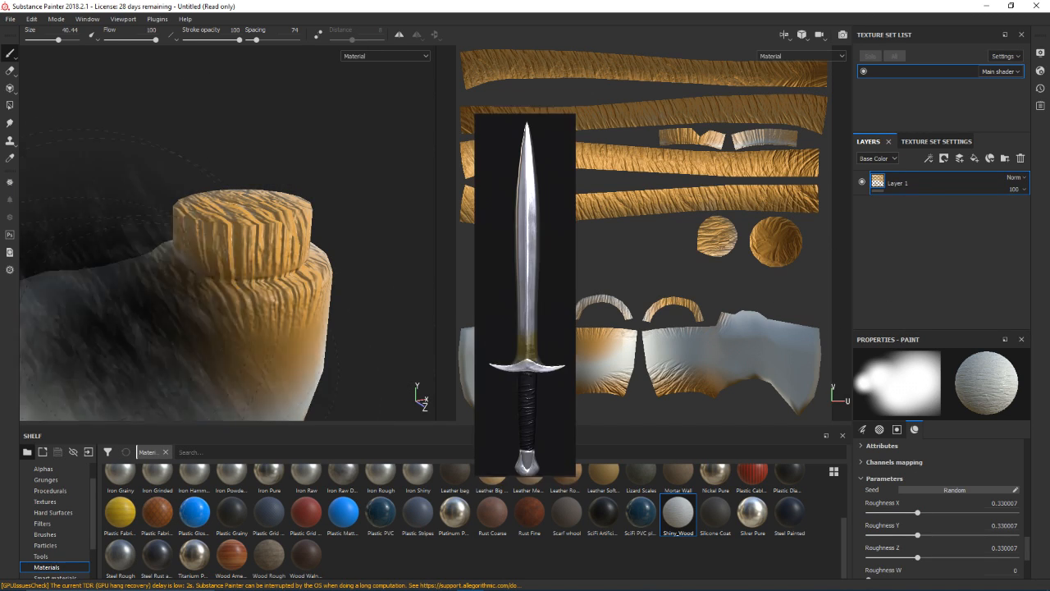
Erase the wood paint from the upper part of the axe head around the handle's top end
click(10, 71)
mouse_move(331, 309)
mouse_down()
mouse_move(225, 315)
mouse_move(99, 264)
mouse_move(270, 281)
mouse_move(316, 270)
mouse_up()
mouse_move(316, 270)
alt+mouse_down()
mouse_move(283, 266)
mouse_move(172, 328)
alt+mouse_up()
drag(156, 328, 234, 352)
alt+drag(328, 369, 275, 385)
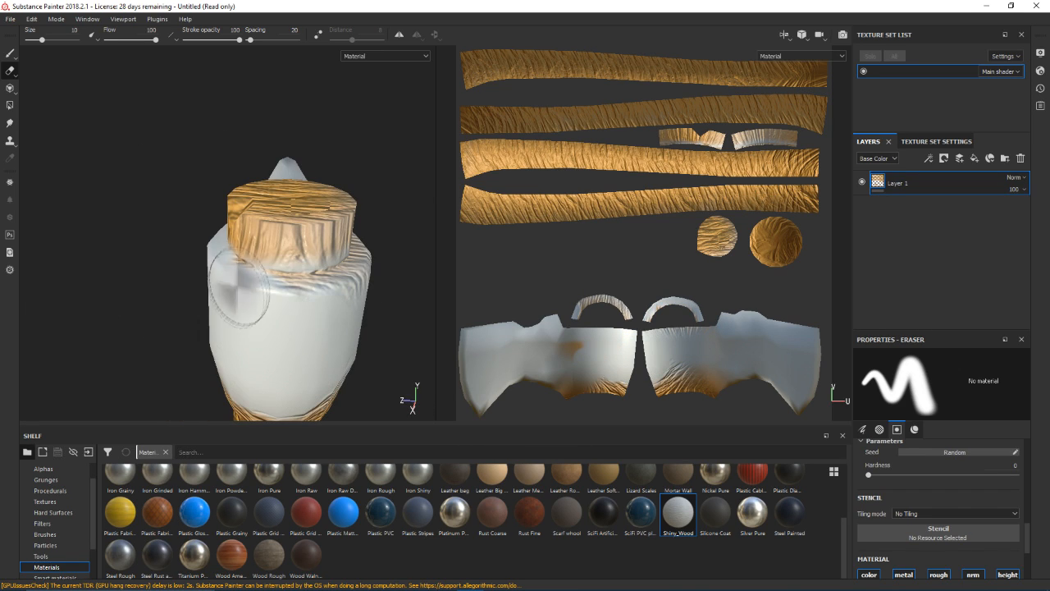
alt+drag(258, 283, 246, 256)
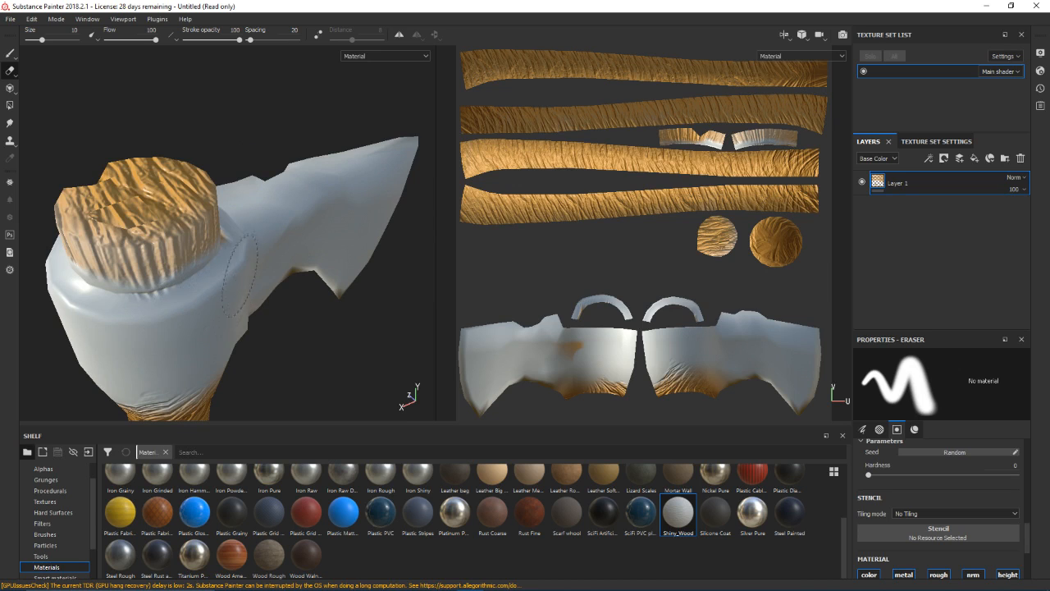
Erase the wood paint along the lower edge of the axe head above the handle
alt+drag(150, 317, 308, 184)
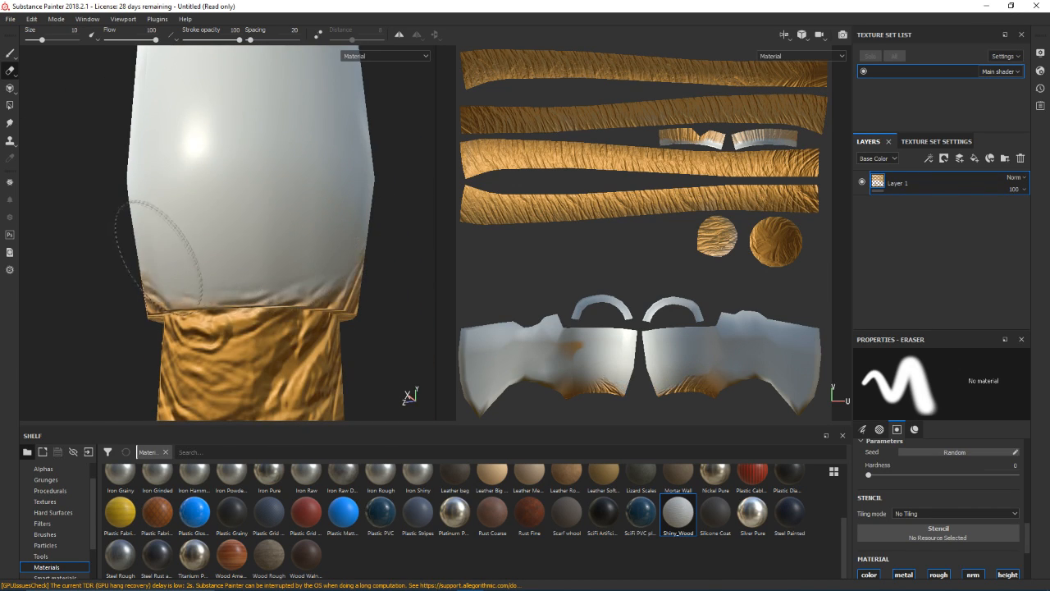
alt+drag(352, 246, 277, 213)
mouse_move(294, 264)
alt+mouse_down()
mouse_move(266, 176)
mouse_move(275, 270)
mouse_move(274, 230)
mouse_move(238, 234)
alt+mouse_up()
click(266, 173)
click(229, 239)
alt+drag(341, 244, 320, 226)
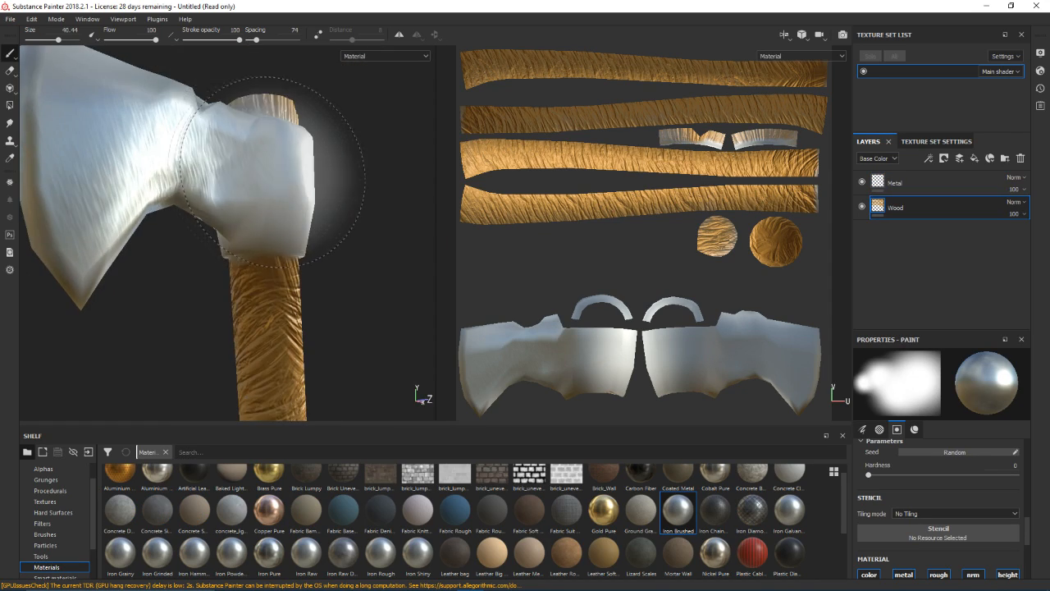
Undo the Iron Brushed strokes on the axe head
scroll(197, 191, up, 3)
key(ctrl+z)
key(ctrl+z)
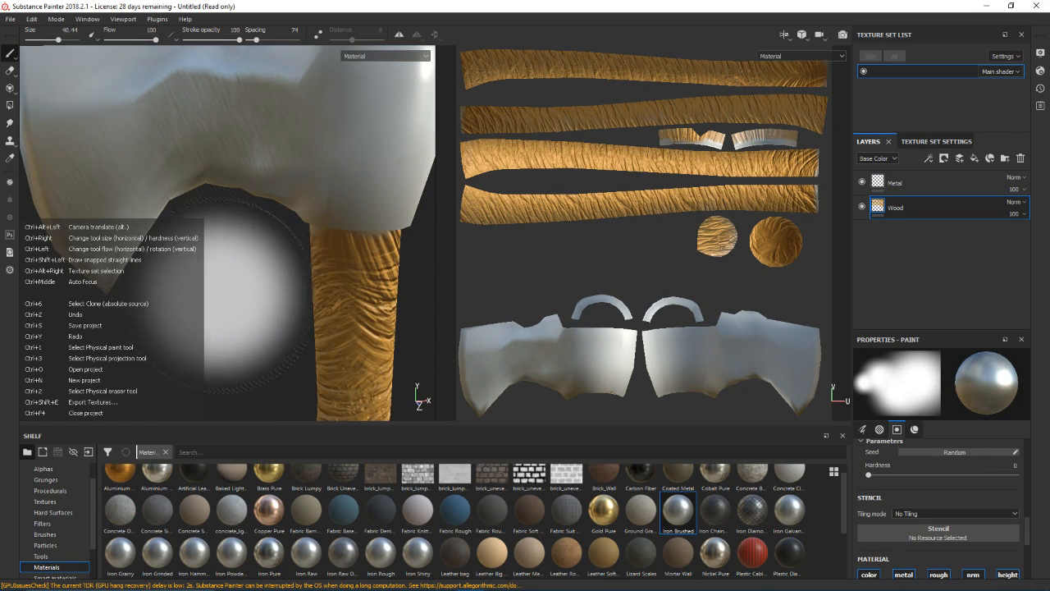
Choose the Iron Rough material, test it on the blade, and darken its metal colour to a deeper grey
click(381, 553)
mouse_move(107, 118)
mouse_down()
mouse_move(200, 211)
mouse_move(236, 169)
mouse_move(262, 203)
mouse_move(356, 249)
mouse_move(198, 193)
mouse_up()
click(198, 193)
right_click(266, 197)
alt+drag(266, 197, 351, 299)
scroll(949, 523, down, 3)
click(928, 549)
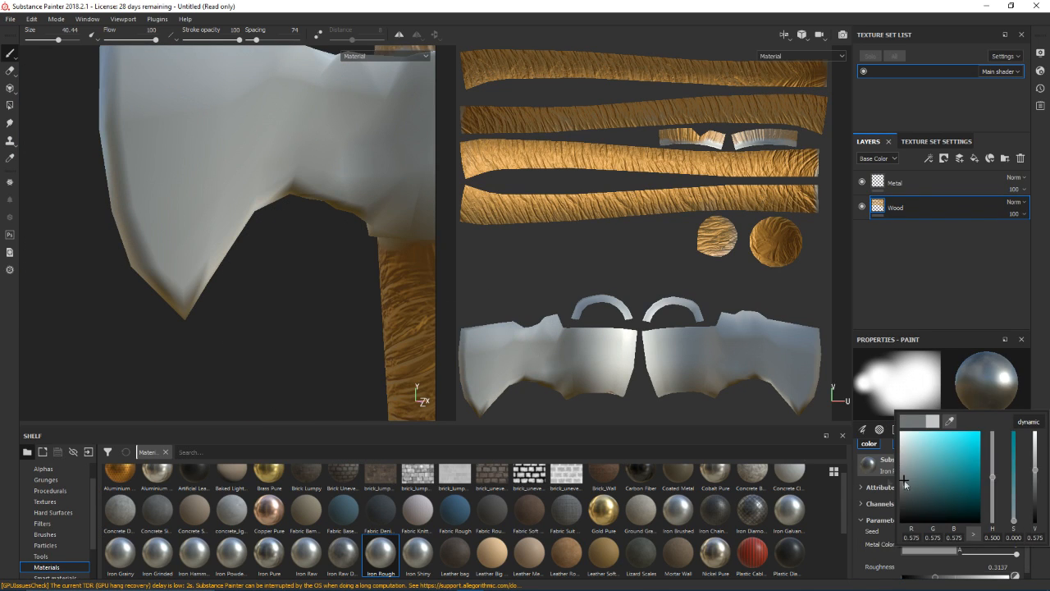
drag(904, 483, 903, 492)
Paint the whole axe head with the darkened Iron Rough material on the Wood layer
mouse_move(131, 193)
mouse_down()
mouse_move(173, 67)
mouse_move(328, 164)
mouse_up()
mouse_move(164, 205)
mouse_down()
mouse_move(111, 311)
mouse_move(192, 244)
mouse_move(325, 195)
mouse_move(271, 205)
mouse_up()
scroll(263, 197, down, 2)
mouse_move(262, 106)
mouse_down()
mouse_move(156, 193)
mouse_move(78, 135)
mouse_up()
mouse_move(164, 123)
mouse_down()
mouse_move(281, 118)
mouse_move(368, 197)
mouse_move(328, 205)
mouse_up()
mouse_move(328, 205)
mouse_down()
mouse_move(268, 218)
mouse_move(231, 195)
mouse_move(154, 185)
mouse_move(185, 203)
mouse_move(238, 185)
mouse_move(359, 249)
mouse_up()
scroll(329, 250, down, 3)
alt+middle_drag(205, 276, 249, 267)
scroll(226, 269, down, 3)
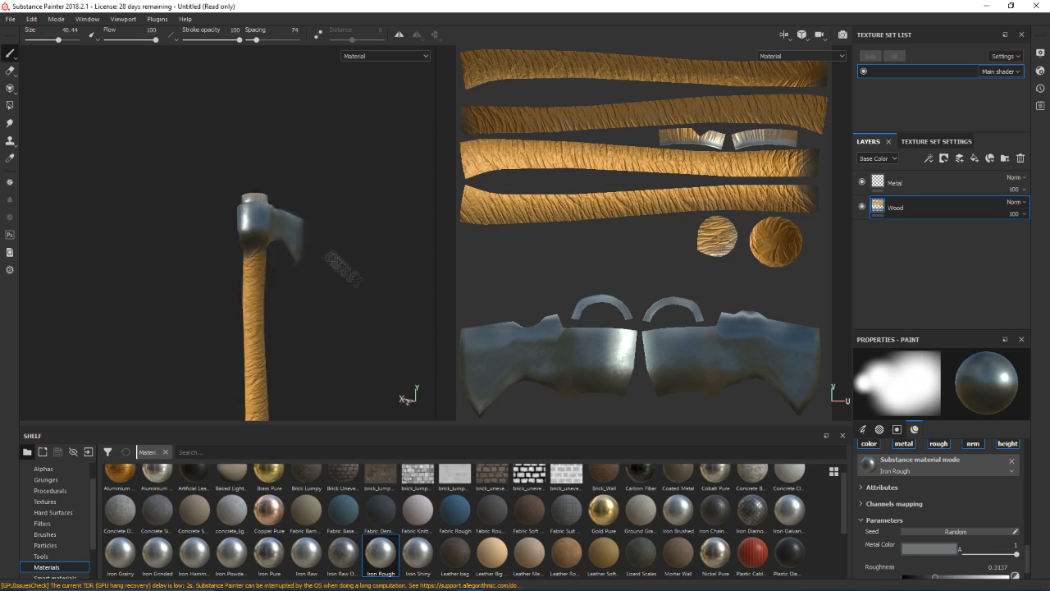
Undo the iron strokes made on the Wood layer and make the Metal layer active
scroll(283, 222, up, 3)
alt+middle_drag(300, 238, 324, 287)
scroll(328, 291, up, 2)
alt+drag(353, 287, 166, 271)
key(e)
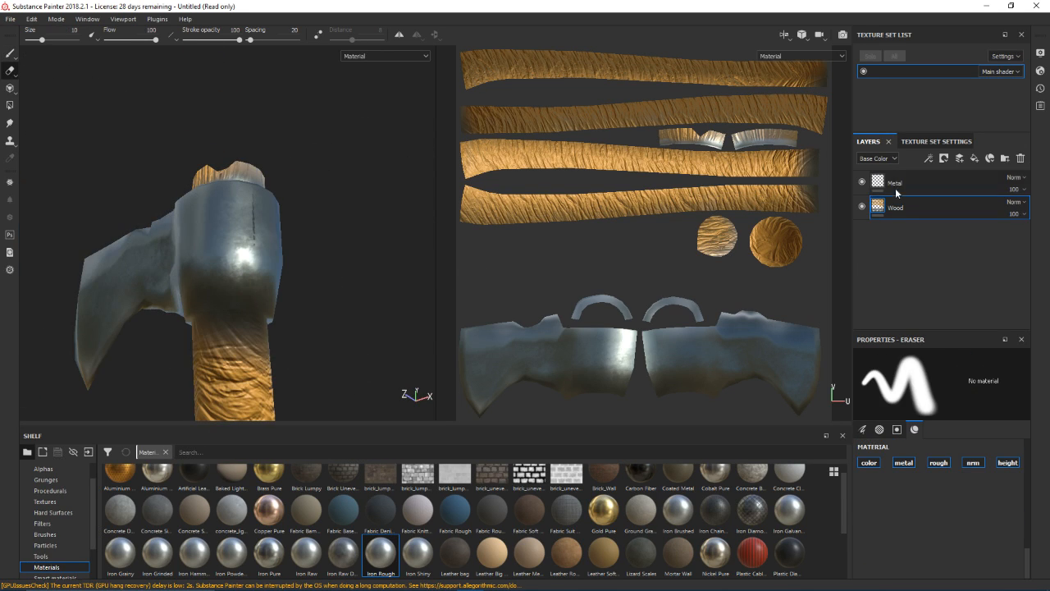
key(ctrl)
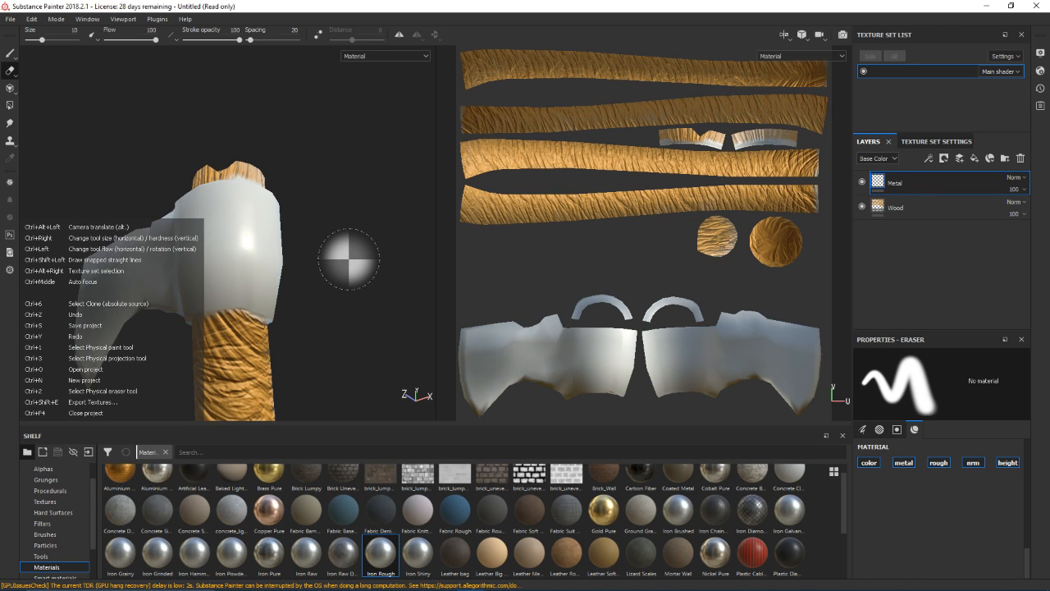
Paint the axe head with the darkened Iron Rough material on the Metal layer
alt+drag(254, 292, 235, 269)
click(10, 53)
mouse_move(86, 182)
mouse_down()
mouse_move(215, 215)
mouse_move(262, 215)
mouse_up()
alt+middle_drag(262, 215, 149, 180)
drag(321, 258, 308, 267)
mouse_move(308, 267)
alt+mouse_down()
mouse_move(269, 134)
mouse_move(246, 238)
mouse_move(320, 238)
alt+mouse_up()
Erase the metal paint that spills onto the wooden handle next to the axe head
click(10, 71)
mouse_move(238, 320)
alt+mouse_down()
mouse_move(244, 264)
mouse_move(299, 267)
alt+mouse_up()
mouse_move(299, 267)
alt+mouse_down()
mouse_move(251, 283)
mouse_move(410, 293)
mouse_move(221, 283)
alt+mouse_up()
mouse_move(221, 283)
mouse_down()
mouse_move(328, 256)
mouse_move(246, 250)
mouse_move(263, 246)
mouse_move(168, 223)
mouse_move(264, 239)
mouse_up()
alt+drag(91, 277, 271, 254)
alt+drag(357, 252, 212, 262)
scroll(217, 230, down, 3)
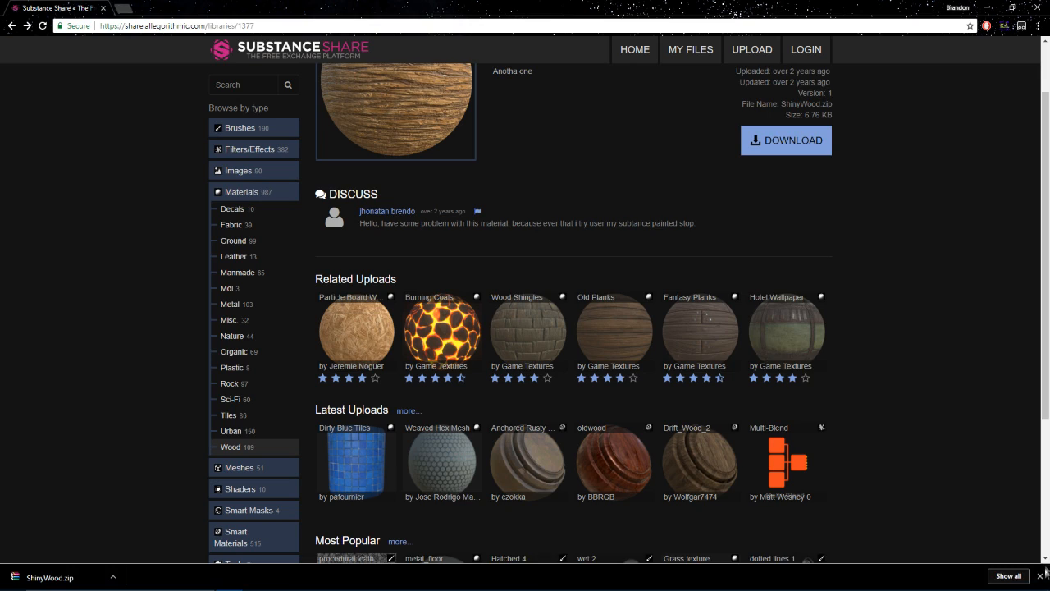
Browse the Wood materials on Substance Share and examine the Stylized Tree Bark preview images
scroll(232, 453, up, 1)
click(231, 448)
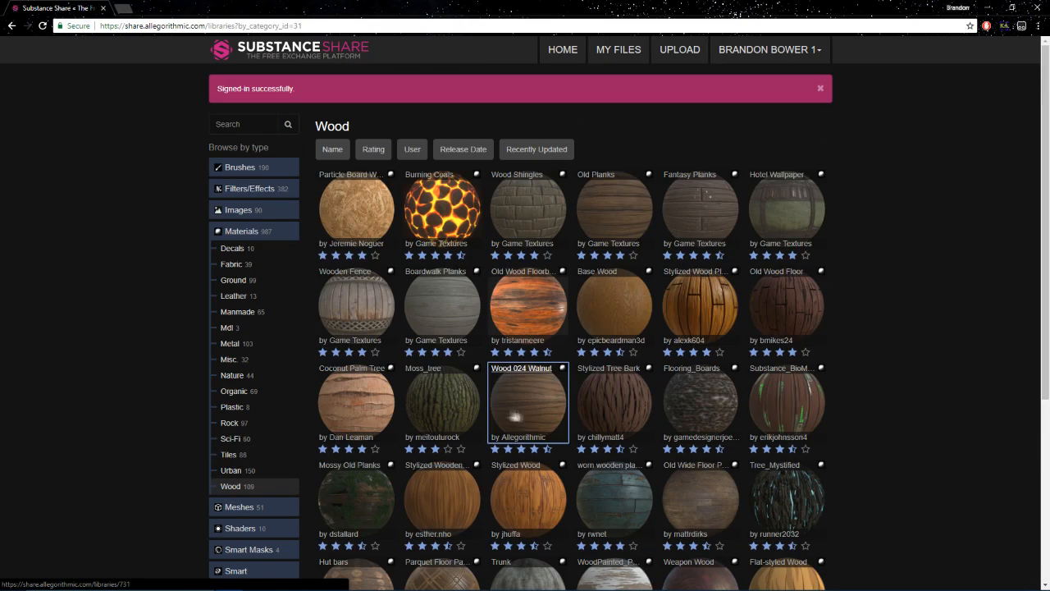
click(350, 213)
click(12, 26)
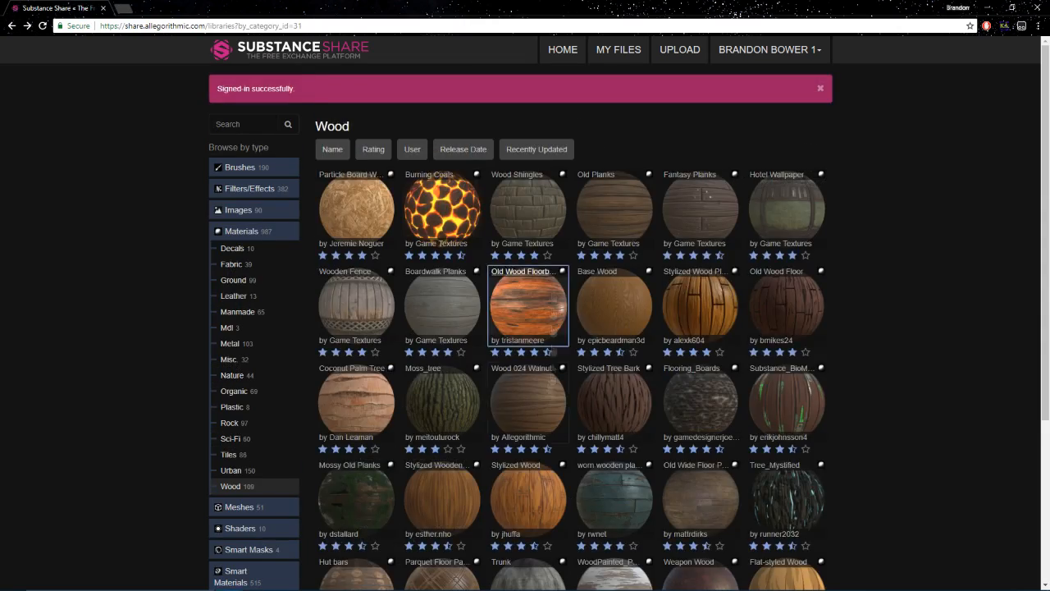
click(614, 383)
click(399, 274)
click(667, 252)
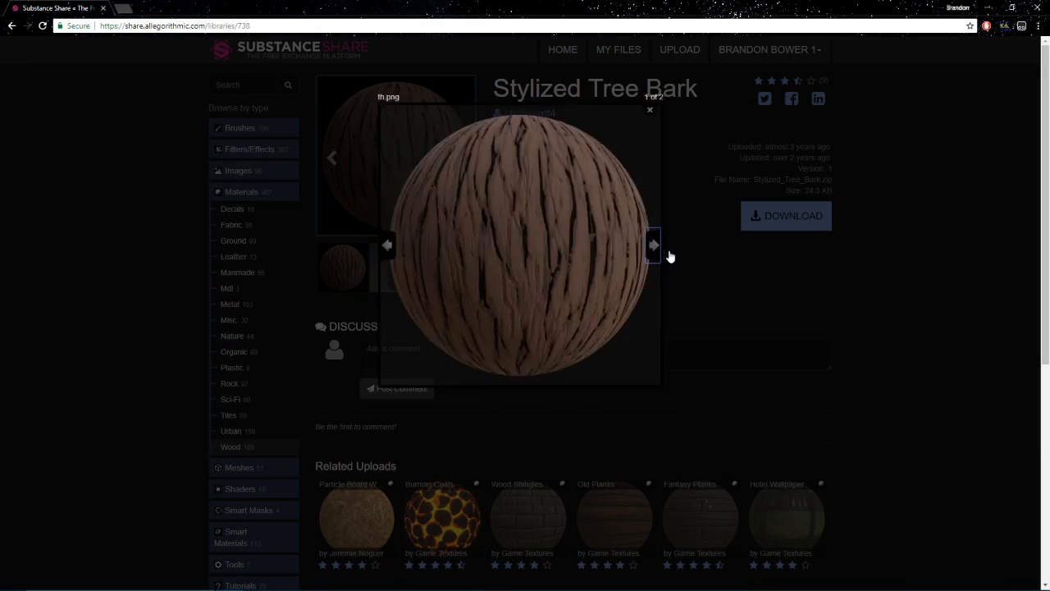
click(97, 103)
click(12, 27)
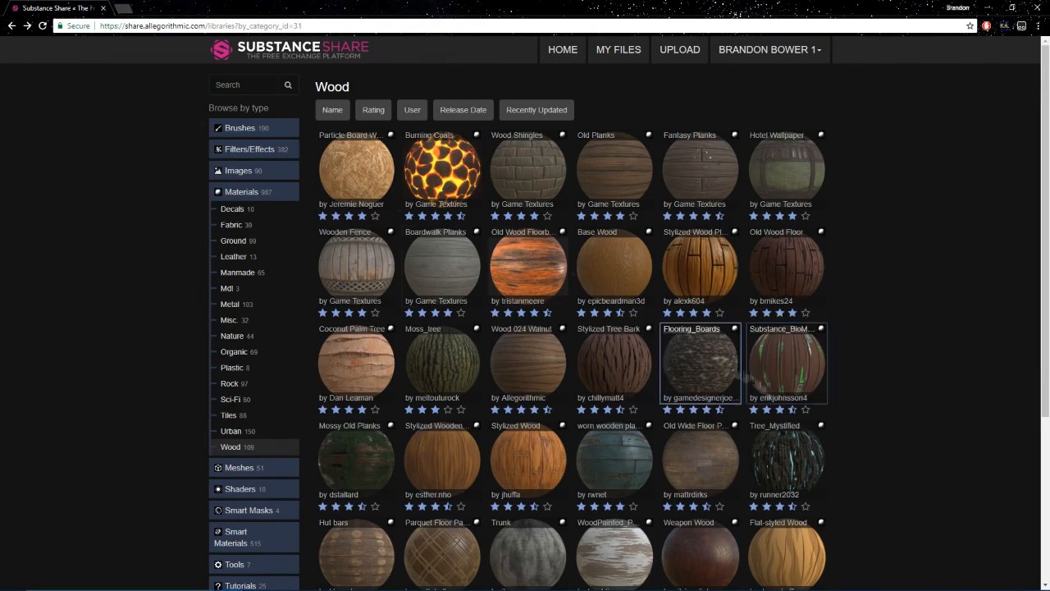
click(603, 374)
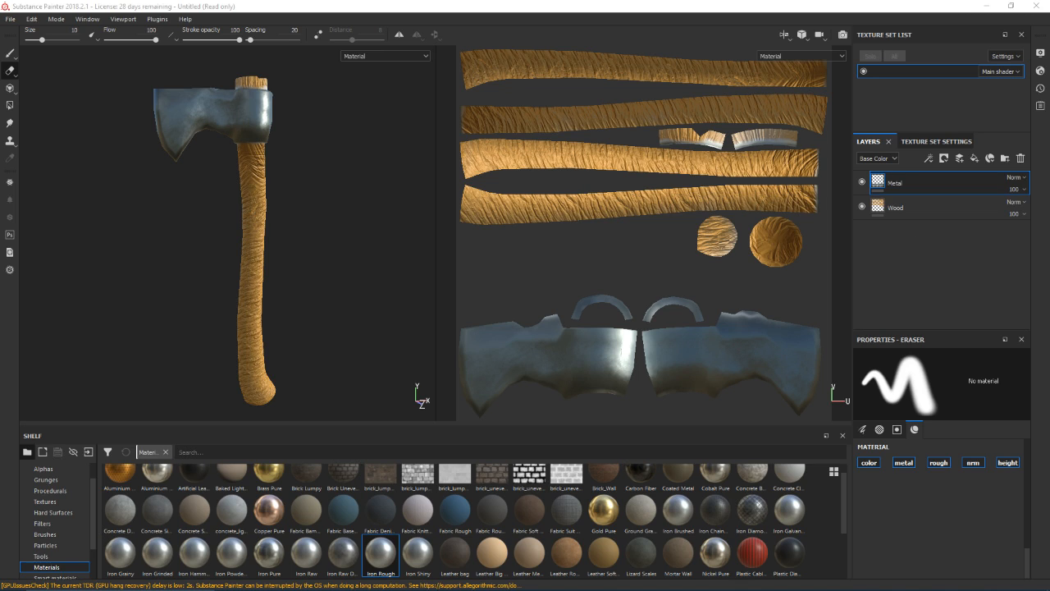
Return to Substance Painter and look through the shelf's materials for a different wood for the handle
click(579, 452)
text(sty)
key(BackSpace)
key(BackSpace)
key(BackSpace)
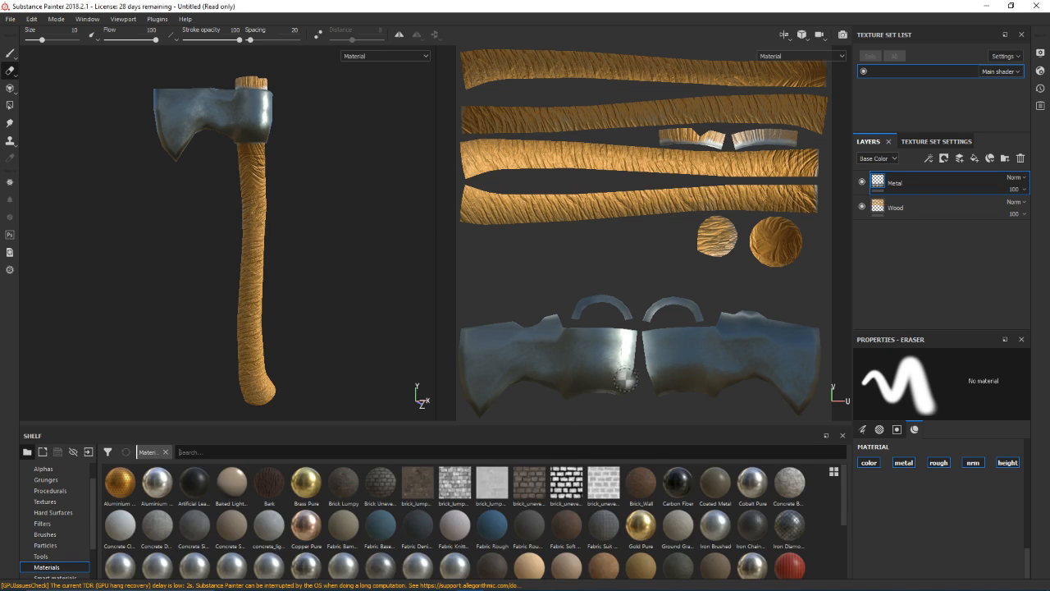
scroll(534, 566, down, 3)
click(533, 568)
scroll(426, 541, up, 5)
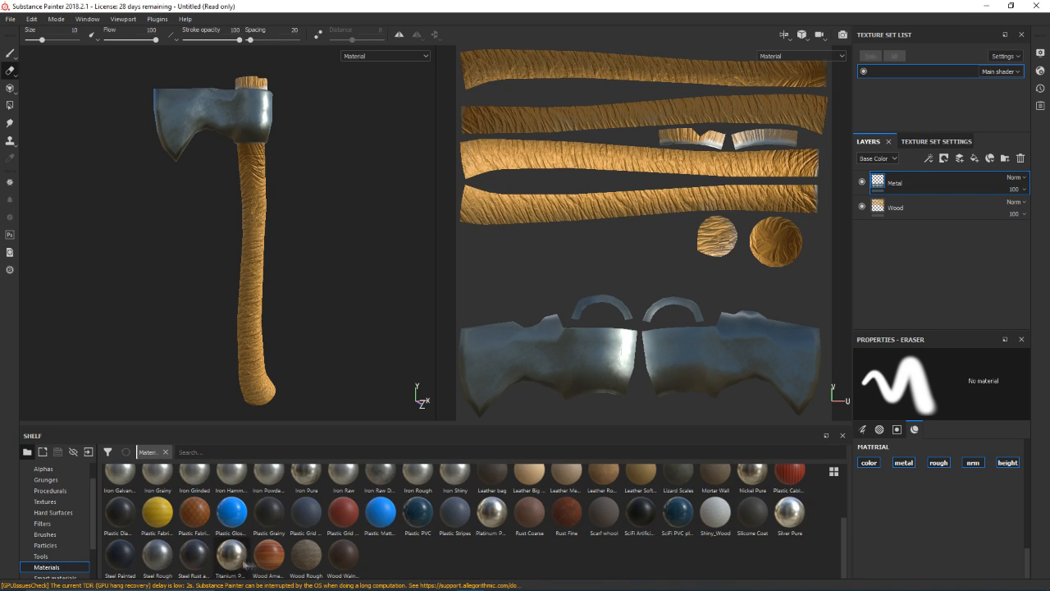
scroll(263, 394, up, 5)
Pick the Bark material and replace the existing Wood layer with a new empty layer named Wood
click(943, 207)
alt+middle_drag(343, 354, 328, 174)
drag(236, 234, 283, 376)
click(10, 55)
click(279, 352)
click(269, 482)
click(1021, 158)
click(959, 158)
double_click(896, 208)
text(Wood)
Paint all sides of the hatchet handle with the Bark material on the Wood layer
mouse_move(267, 361)
mouse_down()
mouse_move(226, 240)
mouse_move(276, 153)
mouse_move(344, 164)
mouse_up()
mouse_move(308, 345)
mouse_down()
mouse_move(299, 176)
mouse_move(300, 347)
mouse_move(373, 353)
mouse_up()
mouse_move(312, 205)
mouse_down()
mouse_move(328, 369)
mouse_move(200, 363)
mouse_move(176, 123)
mouse_up()
mouse_move(246, 303)
alt+mouse_down()
mouse_move(183, 265)
mouse_move(148, 281)
mouse_move(202, 280)
mouse_move(228, 373)
alt+mouse_up()
mouse_move(229, 373)
mouse_down()
mouse_move(270, 201)
mouse_move(236, 171)
mouse_move(349, 275)
mouse_up()
alt+drag(277, 291, 199, 364)
alt+drag(301, 308, 254, 225)
mouse_move(254, 225)
mouse_down()
mouse_move(274, 312)
mouse_move(246, 246)
mouse_up()
mouse_move(247, 246)
alt+mouse_down()
mouse_move(333, 323)
mouse_move(200, 270)
mouse_move(194, 238)
alt+mouse_up()
mouse_move(195, 238)
alt+mouse_down()
mouse_move(226, 315)
mouse_move(235, 246)
mouse_move(328, 304)
mouse_move(274, 277)
alt+mouse_up()
alt+drag(281, 271, 204, 237)
alt+middle_drag(205, 237, 206, 277)
click(205, 277)
mouse_move(256, 328)
alt+mouse_down()
mouse_move(64, 305)
mouse_move(176, 328)
alt+mouse_up()
click(74, 300)
alt+right_drag(285, 310, 359, 307)
alt+drag(358, 307, 324, 309)
Adjust the brush size and paint Bark over the bare part of the handle just below the axe head
click(862, 429)
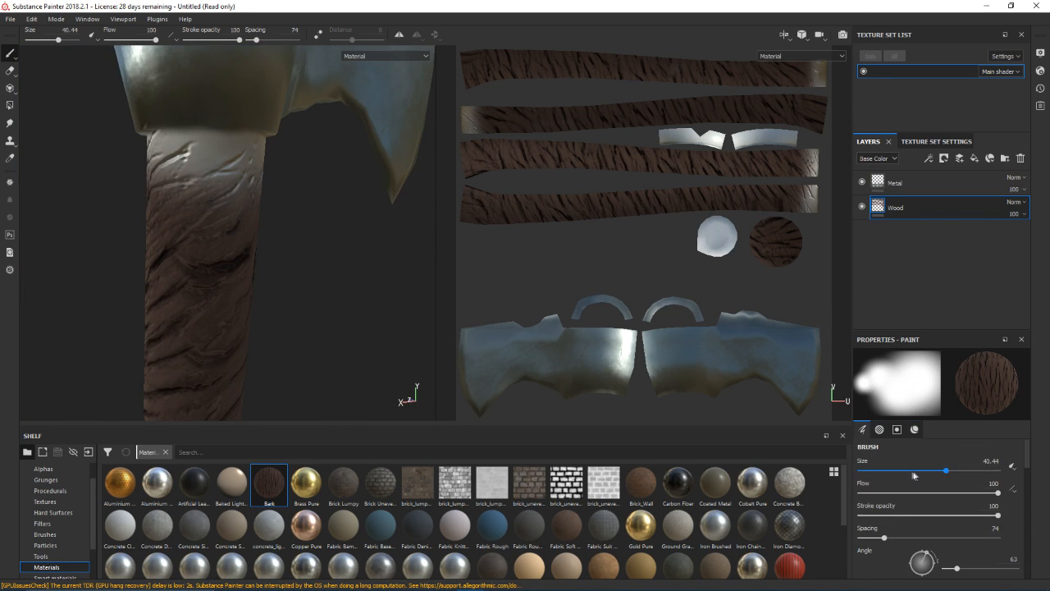
ctrl+right_drag(294, 205, 379, 305)
click(224, 172)
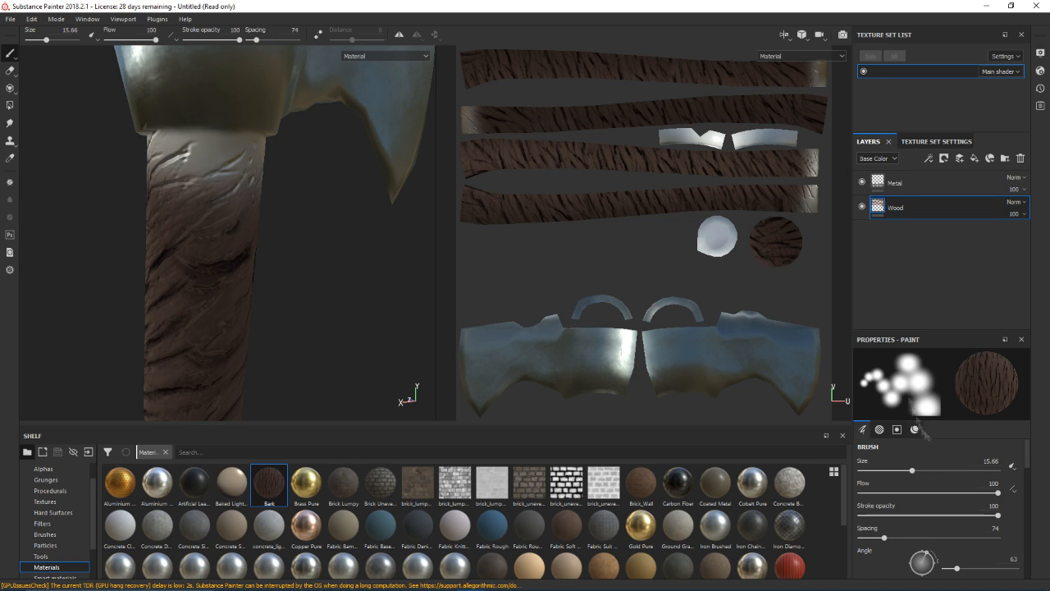
click(221, 225)
mouse_move(222, 230)
alt+mouse_down()
mouse_move(258, 286)
mouse_move(328, 283)
mouse_move(221, 230)
alt+mouse_up()
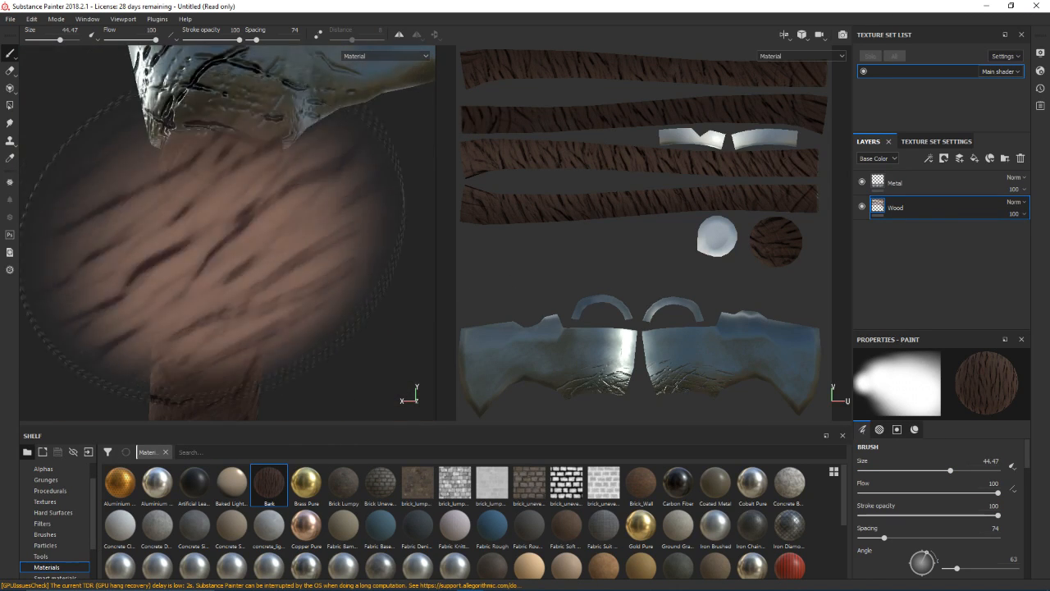
Erase the bark that spills onto the lower part of the axe head, using an eraser of size 10
click(10, 71)
alt+drag(227, 123, 460, 205)
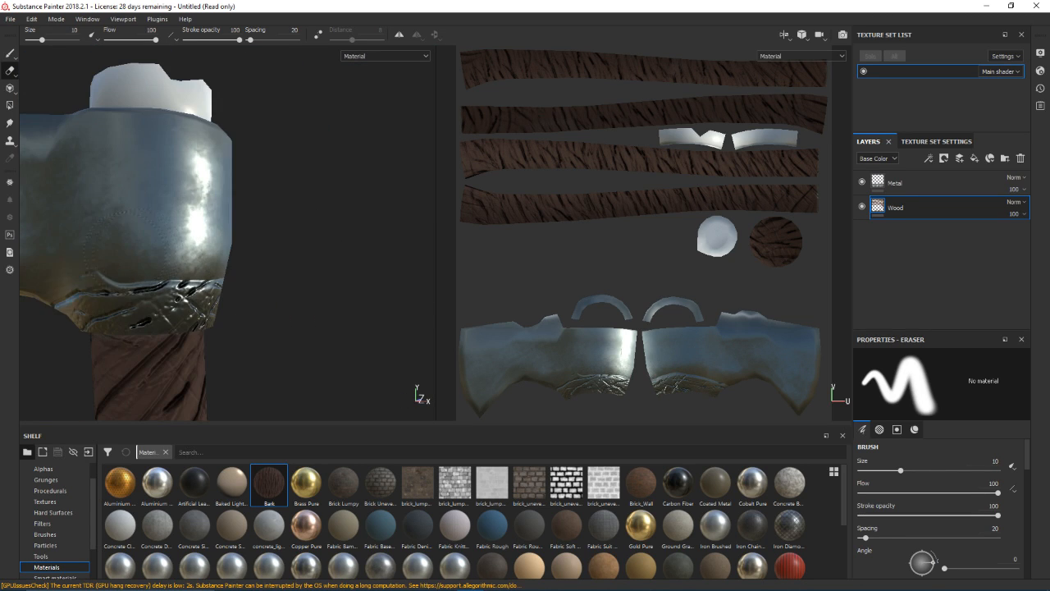
drag(106, 275, 225, 274)
alt+drag(263, 267, 184, 260)
alt+drag(360, 289, 190, 264)
alt+drag(328, 246, 246, 250)
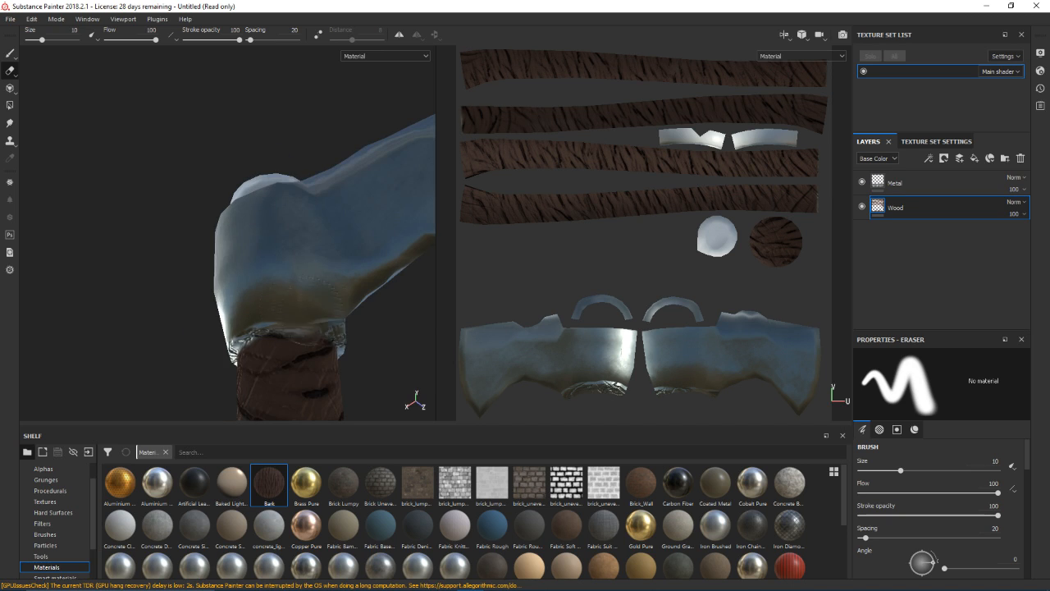
Reduce the eraser size to 2.63 and clean the remaining bark from the axe head's lower rim around the handle
ctrl+right_drag(410, 330, 381, 331)
scroll(328, 328, up, 5)
drag(246, 349, 365, 330)
alt+drag(213, 271, 328, 266)
drag(325, 313, 351, 338)
alt+drag(222, 271, 320, 263)
drag(174, 267, 138, 328)
mouse_move(164, 303)
alt+mouse_down()
mouse_move(238, 287)
mouse_move(328, 247)
alt+mouse_up()
mouse_move(312, 321)
mouse_down()
mouse_move(177, 311)
mouse_move(115, 280)
mouse_up()
mouse_move(189, 262)
alt+mouse_down()
mouse_move(271, 255)
mouse_move(262, 241)
alt+mouse_up()
drag(209, 329, 146, 339)
alt+drag(205, 283, 304, 283)
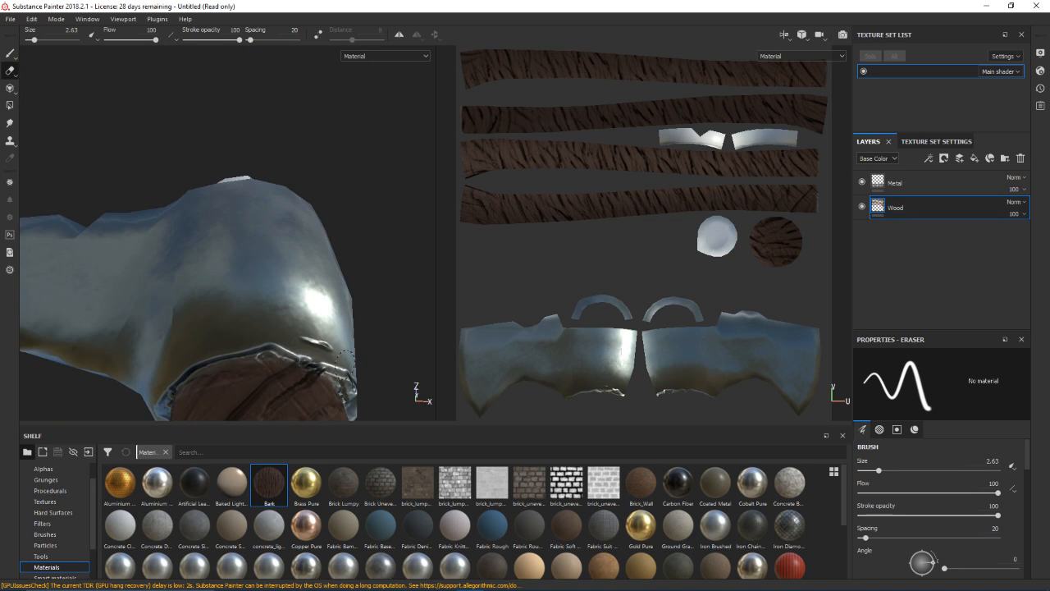
key(ctrl+z)
alt+drag(208, 344, 234, 350)
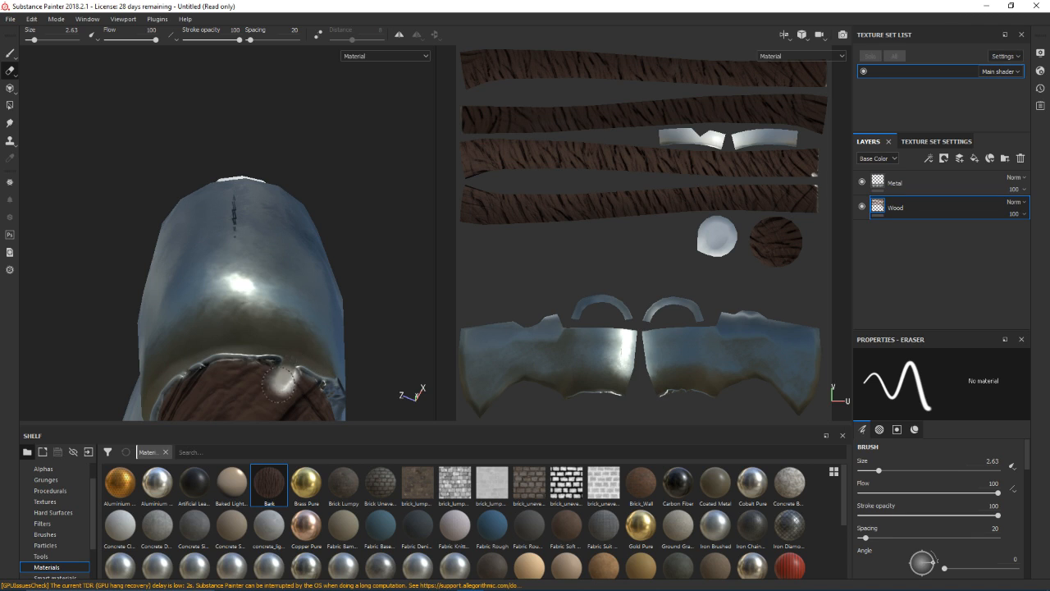
key(ctrl+y)
alt+drag(288, 336, 262, 340)
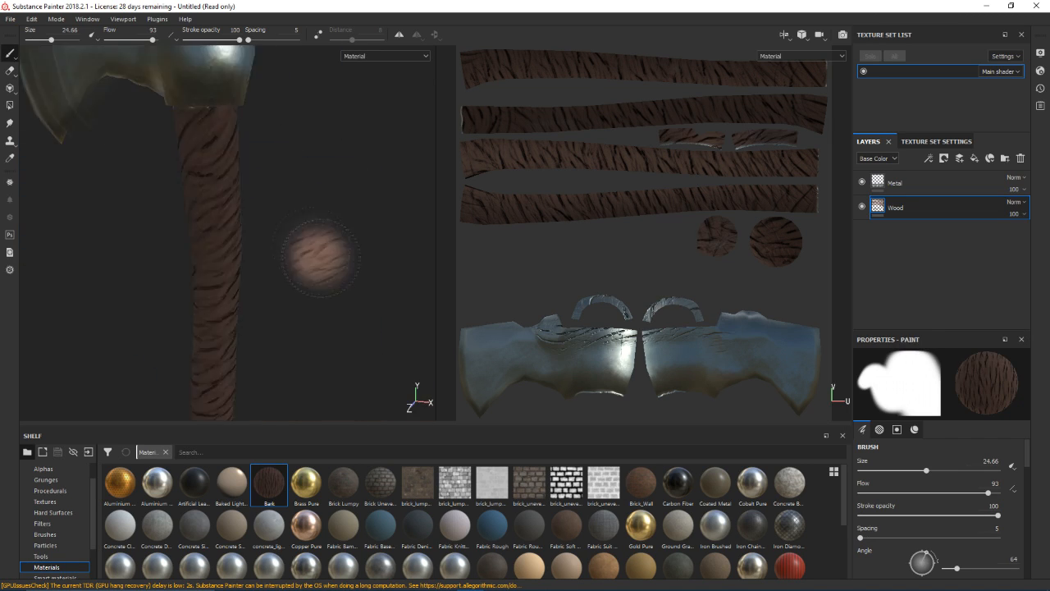
Erase the bark that spills onto the axe head's upper edge around the handle top, with eraser size 11.4
mouse_move(316, 254)
alt+mouse_down()
mouse_move(284, 216)
mouse_move(305, 299)
mouse_move(329, 307)
alt+mouse_up()
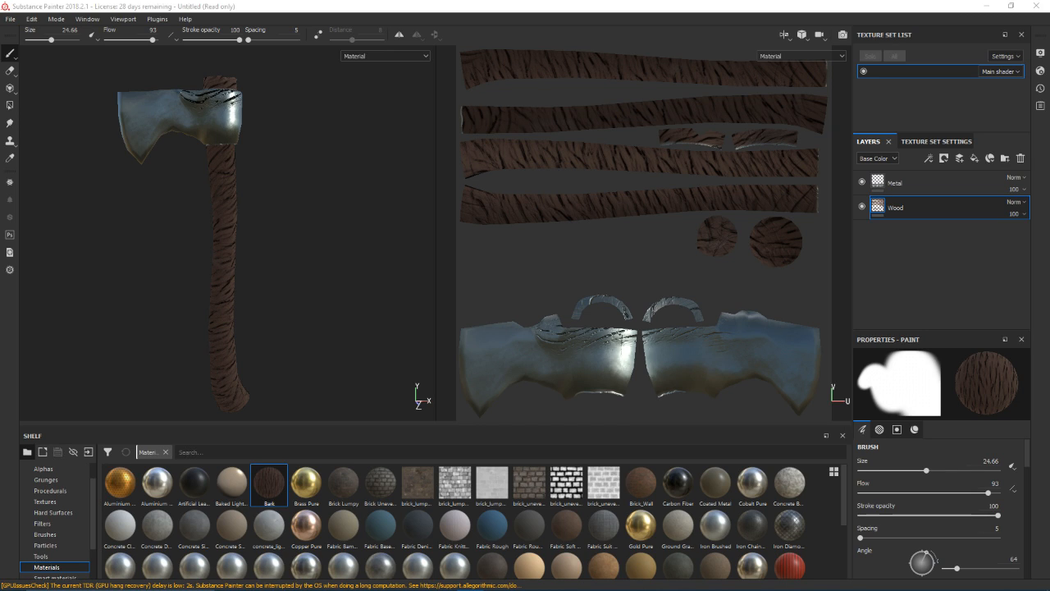
scroll(264, 128, up, 5)
mouse_move(276, 129)
alt+mouse_down()
mouse_move(254, 193)
mouse_move(238, 176)
alt+mouse_up()
click(9, 70)
alt+drag(400, 234, 238, 226)
alt+drag(336, 207, 255, 261)
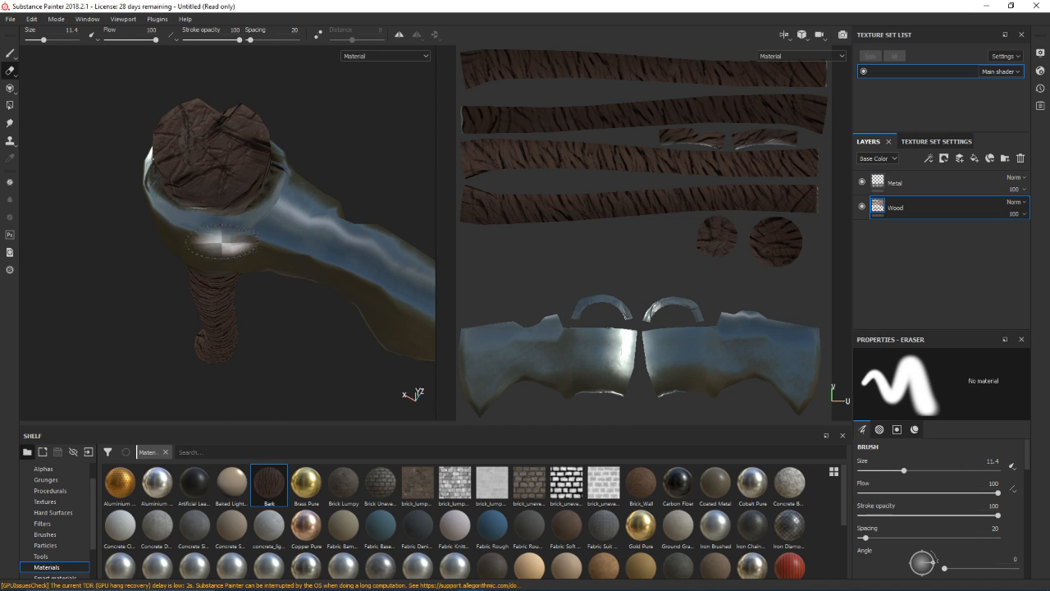
alt+drag(287, 173, 328, 280)
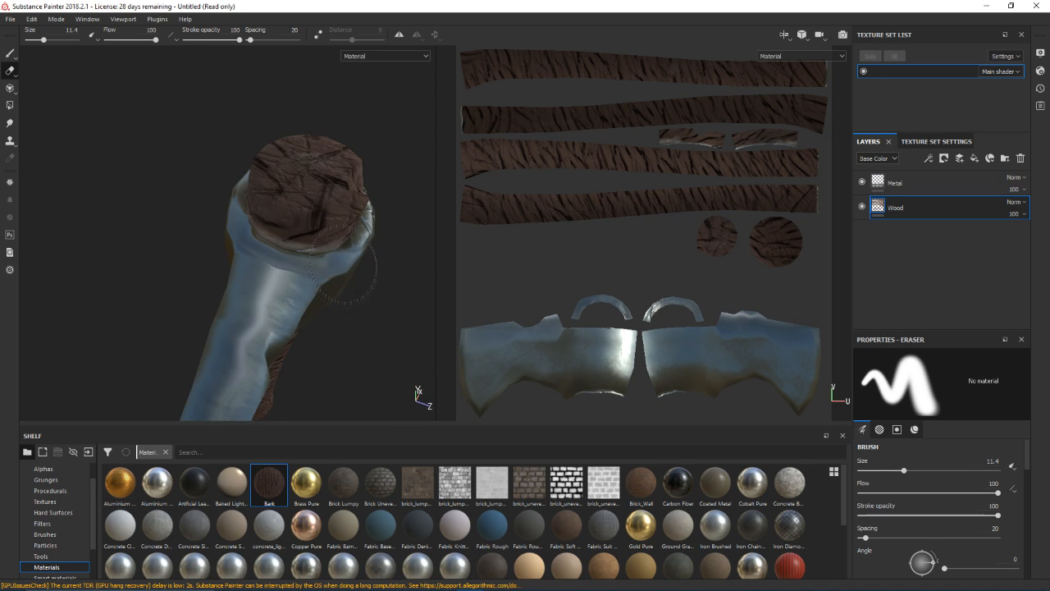
alt+drag(368, 238, 295, 255)
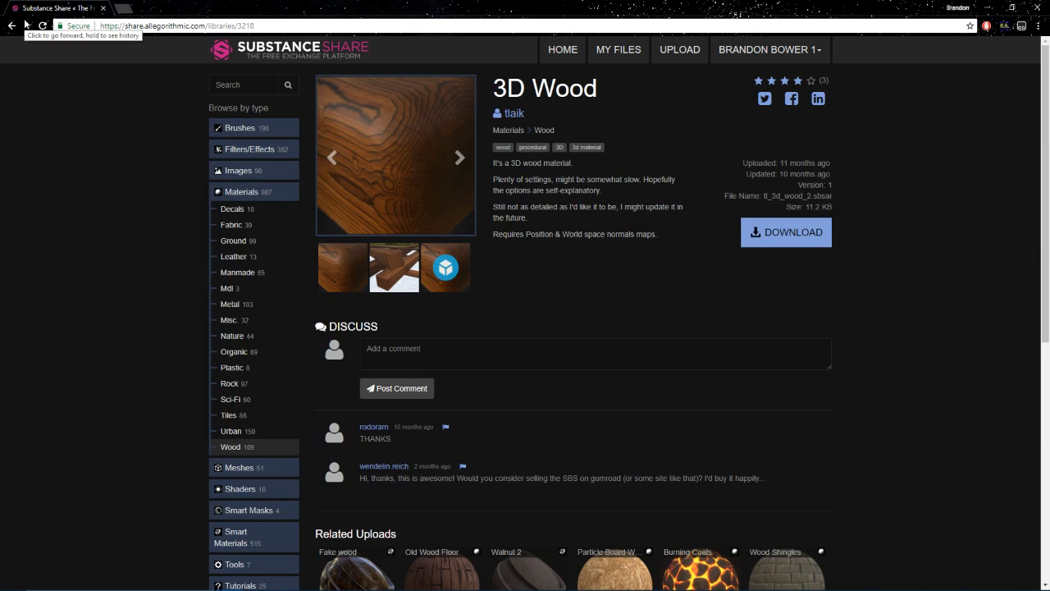
Switch to Substance Share and look through the Wood category pages for another wood material
click(11, 25)
click(10, 25)
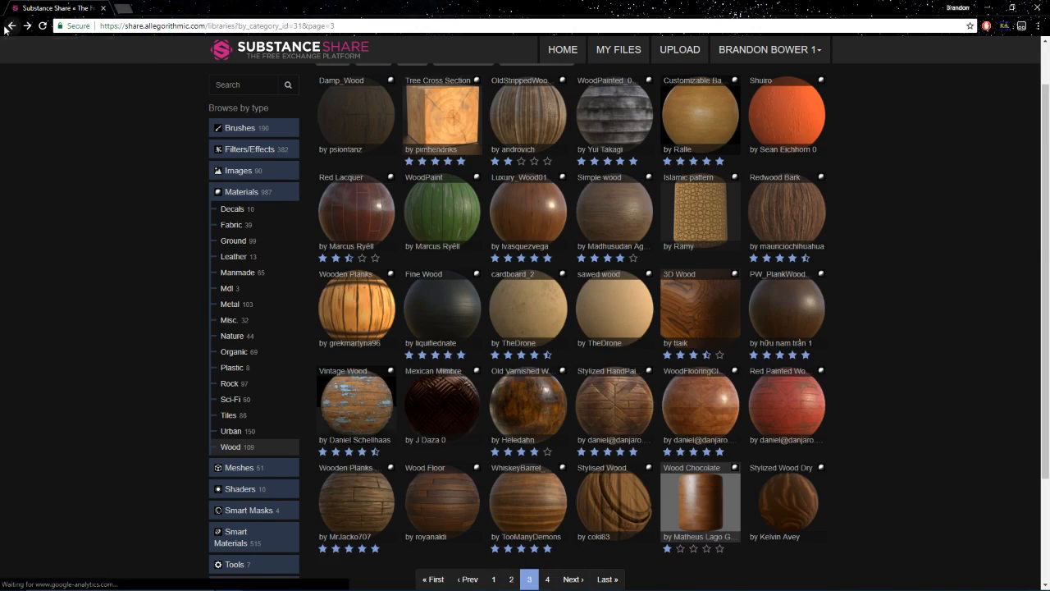
click(546, 579)
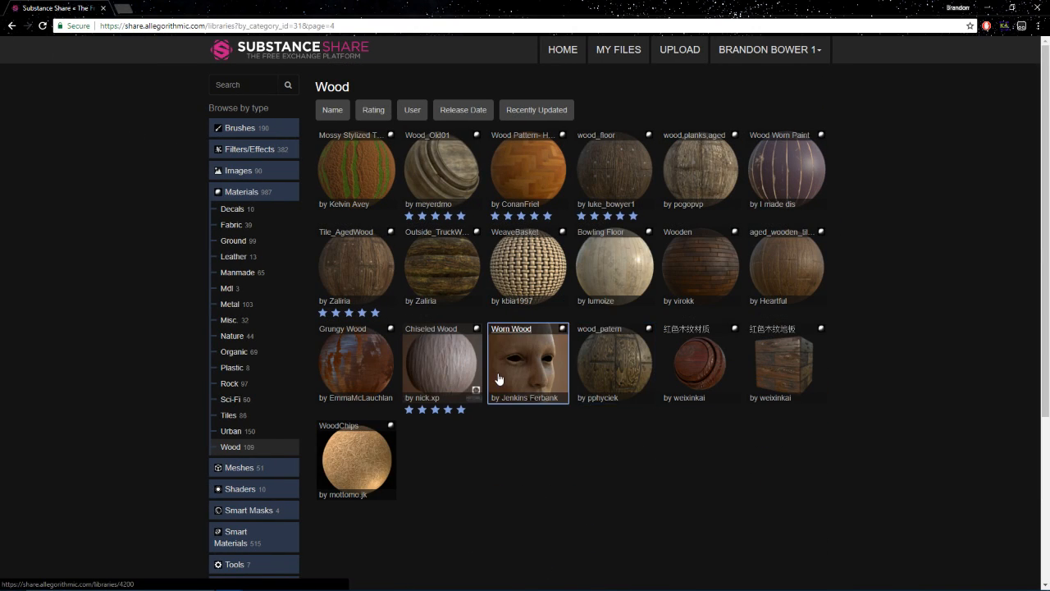
click(498, 378)
key(alt+Left)
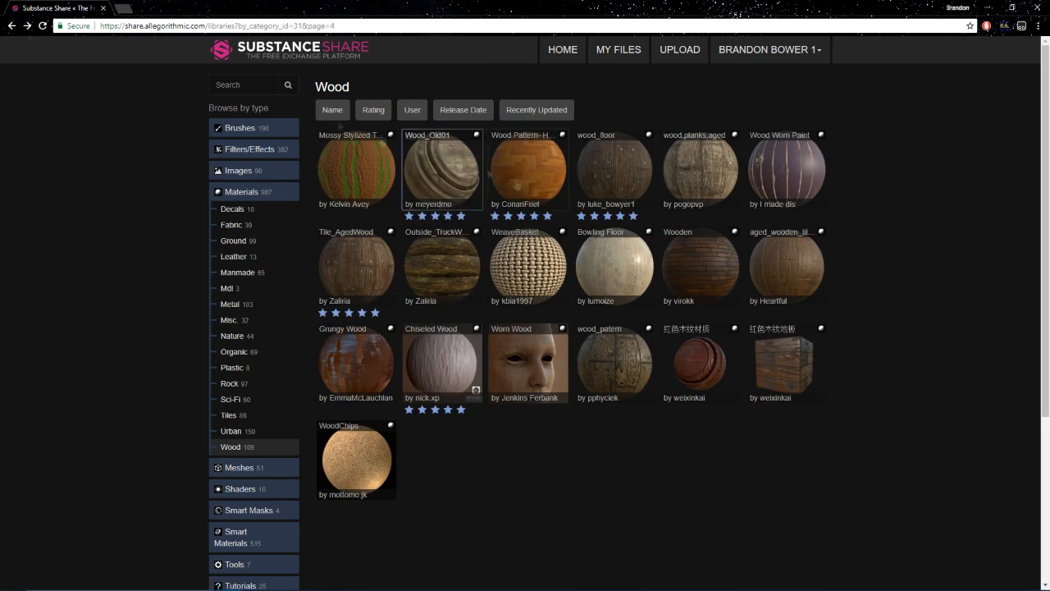
scroll(465, 432, down, 3)
click(467, 435)
scroll(659, 382, down, 4)
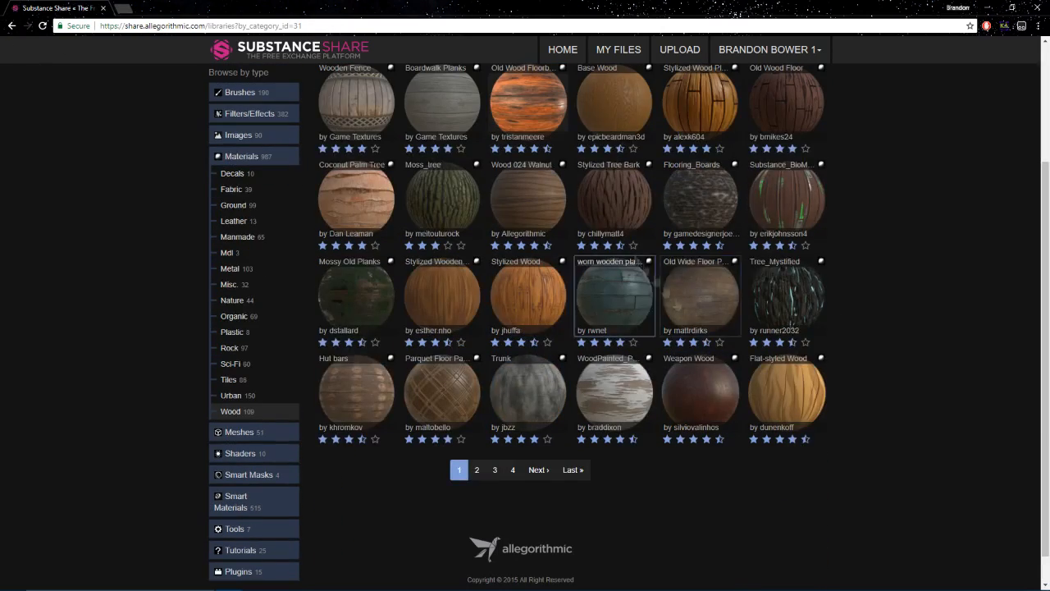
Download the Base Wood material and return to Substance Painter
click(614, 103)
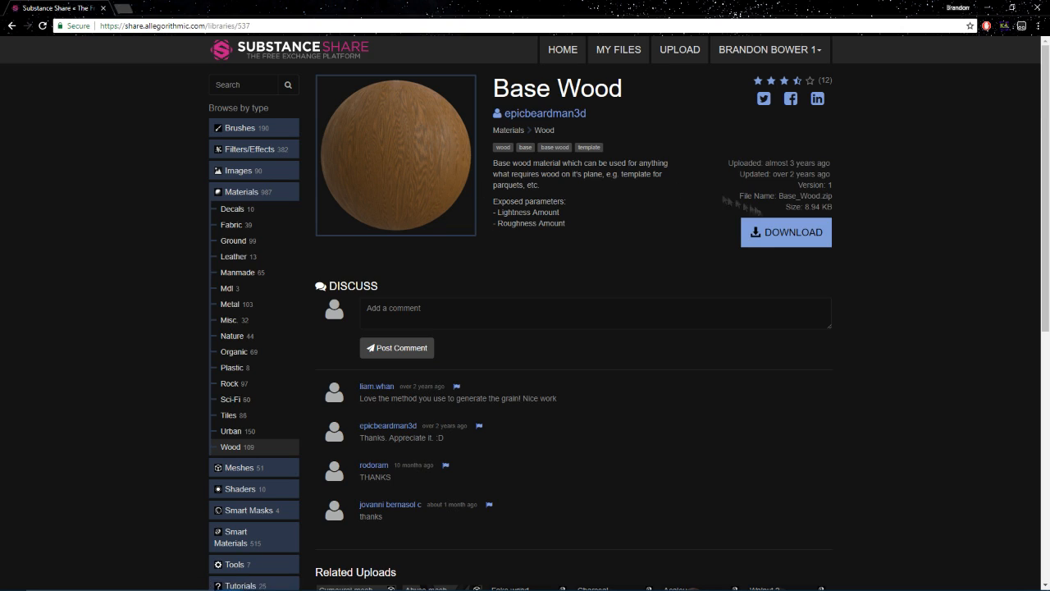
click(786, 232)
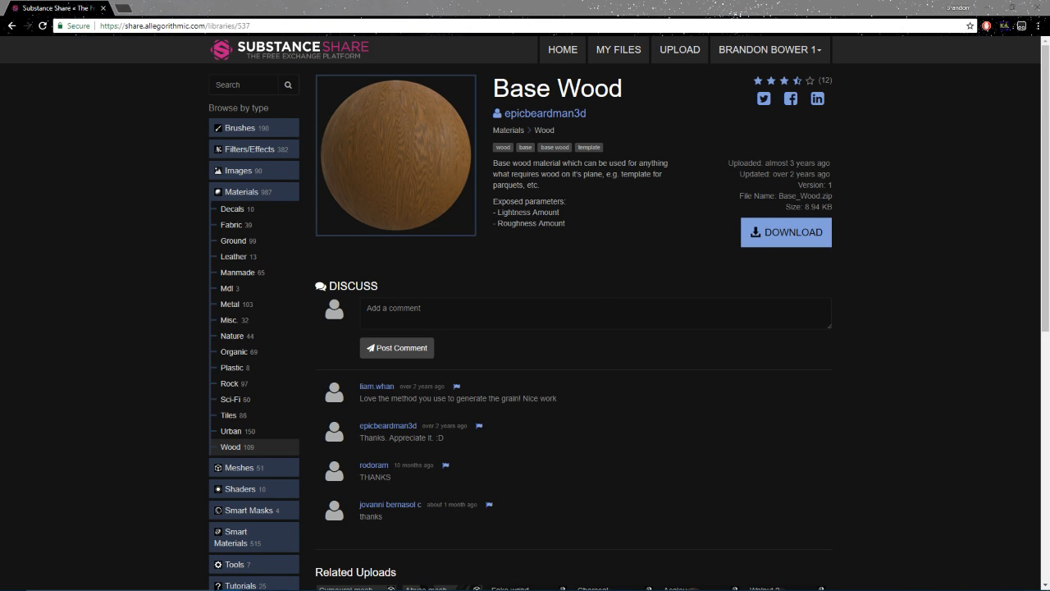
click(997, 6)
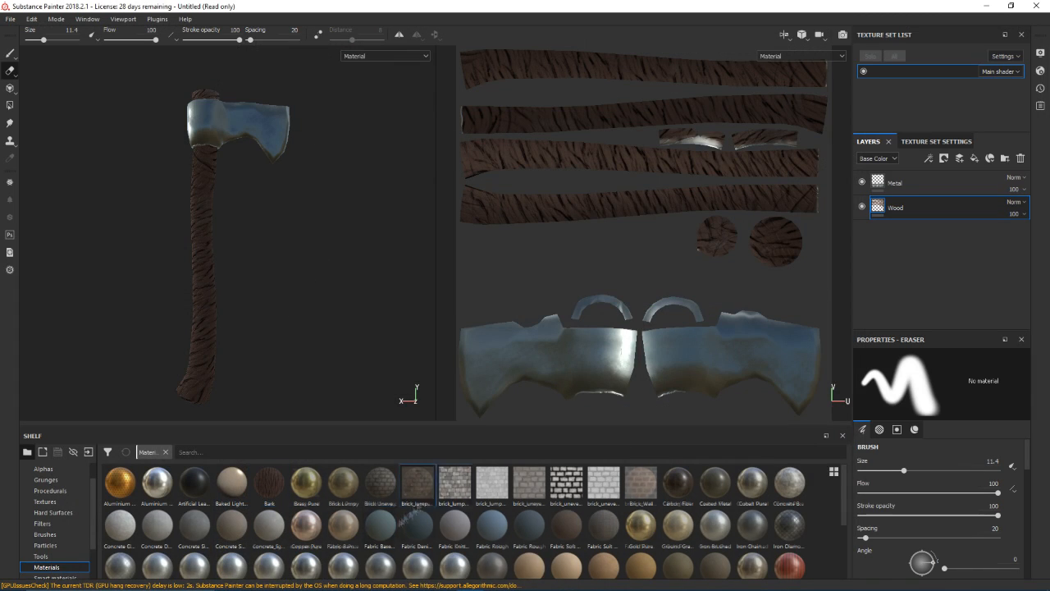
Erase bark from the middle of the handle and paint base_wood there with brush spacing 146
scroll(215, 305, up, 4)
mouse_move(215, 310)
mouse_down()
mouse_move(179, 341)
mouse_move(210, 351)
mouse_move(152, 267)
mouse_move(134, 190)
mouse_up()
click(9, 54)
key(ctrl+z)
click(304, 486)
scroll(210, 351, down, 2)
key(ctrl+z)
scroll(339, 315, up, 5)
click(909, 538)
alt+drag(156, 246, 299, 263)
mouse_move(164, 303)
mouse_down()
mouse_move(169, 221)
mouse_move(302, 274)
mouse_move(349, 246)
mouse_move(300, 279)
mouse_move(164, 119)
mouse_up()
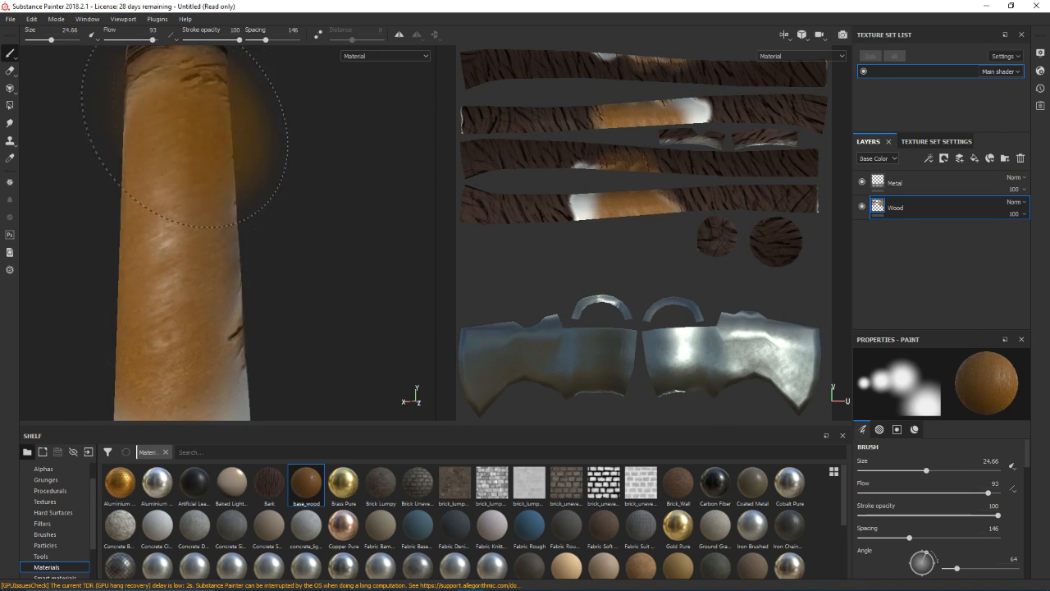
Choose the Basic Hard brush with the base_wood material and undo the test dabs on the handle
scroll(370, 238, up, 3)
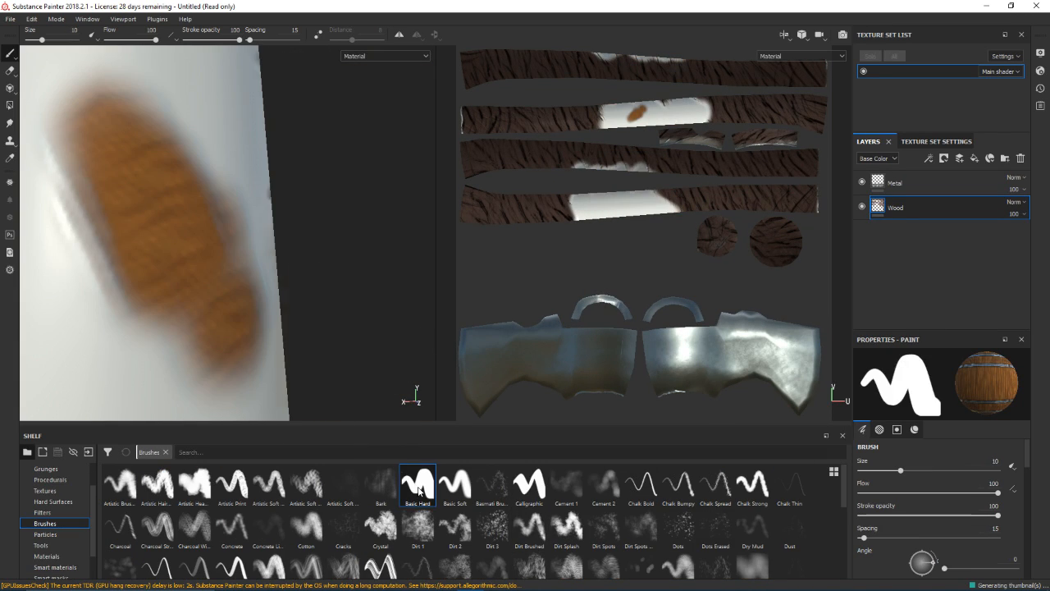
click(47, 556)
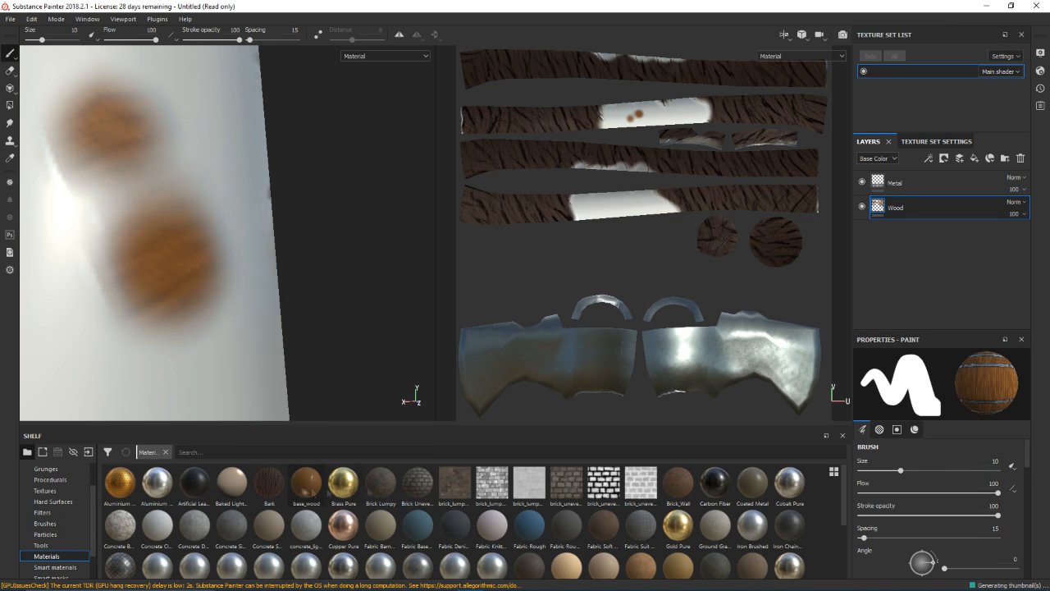
click(306, 482)
key(ctrl+z)
key(ctrl+z)
Paint base_wood over the bare middle section of the handle with the size 10 hard brush
click(148, 205)
alt+drag(279, 262, 197, 246)
mouse_move(181, 197)
mouse_down()
mouse_move(213, 328)
mouse_move(271, 311)
mouse_move(225, 205)
mouse_up()
drag(226, 205, 233, 370)
drag(244, 176, 282, 369)
mouse_move(283, 353)
alt+mouse_down()
mouse_move(328, 246)
mouse_move(246, 213)
alt+mouse_up()
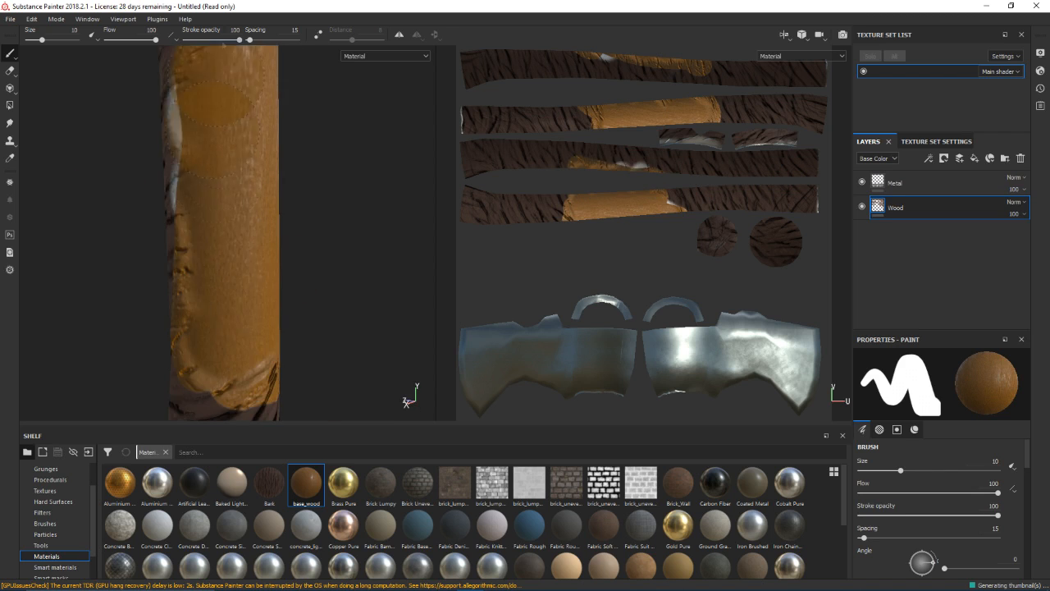
Remove the Wood layer and add a new layer named Wood2 in its place
alt+right_drag(397, 275, 328, 227)
alt+middle_drag(238, 115, 307, 268)
drag(307, 268, 321, 230)
alt+drag(393, 258, 354, 268)
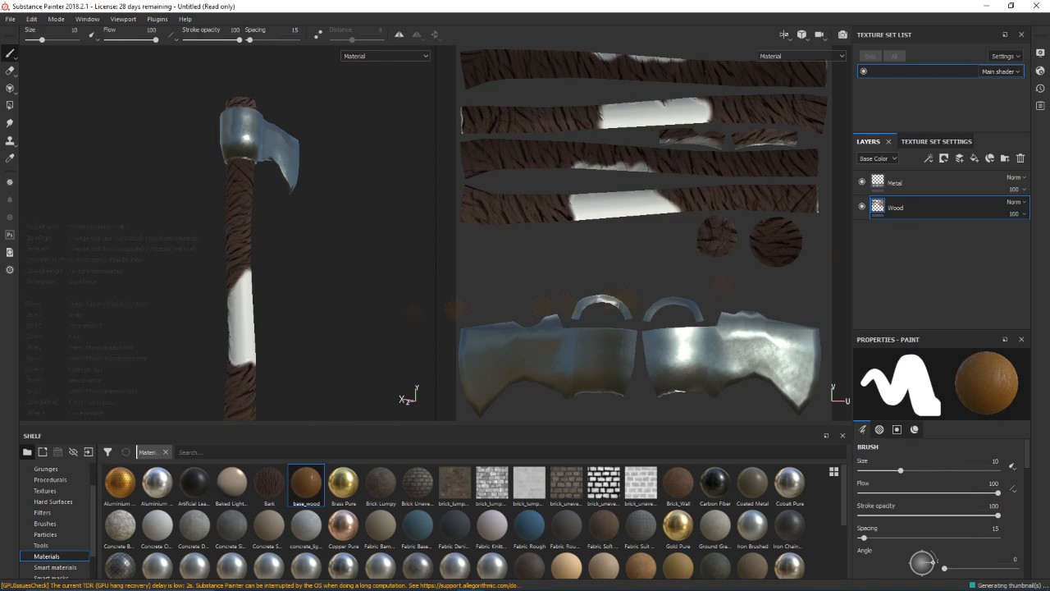
right_click(896, 207)
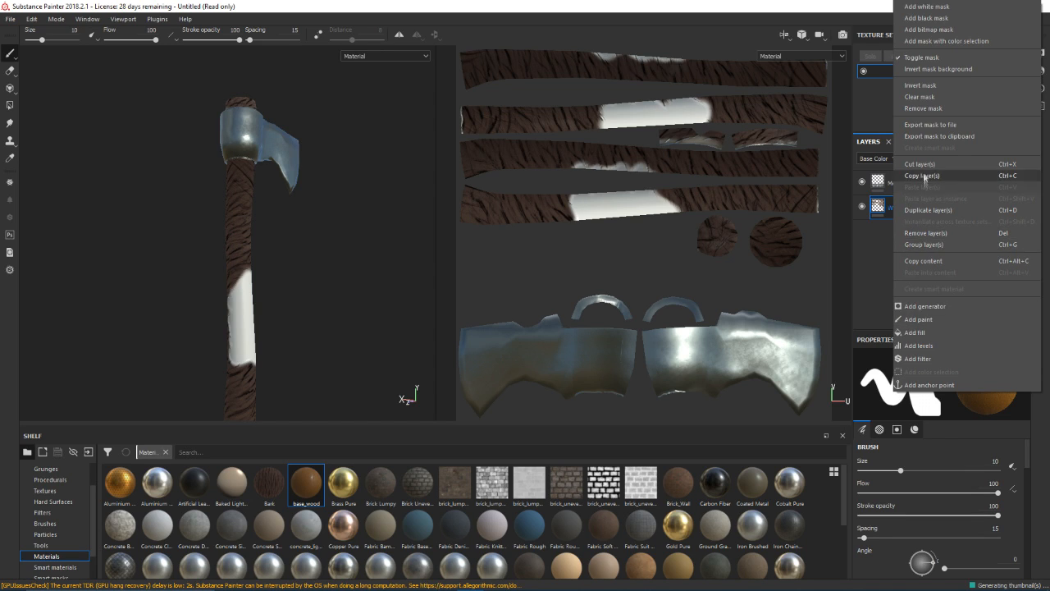
click(920, 233)
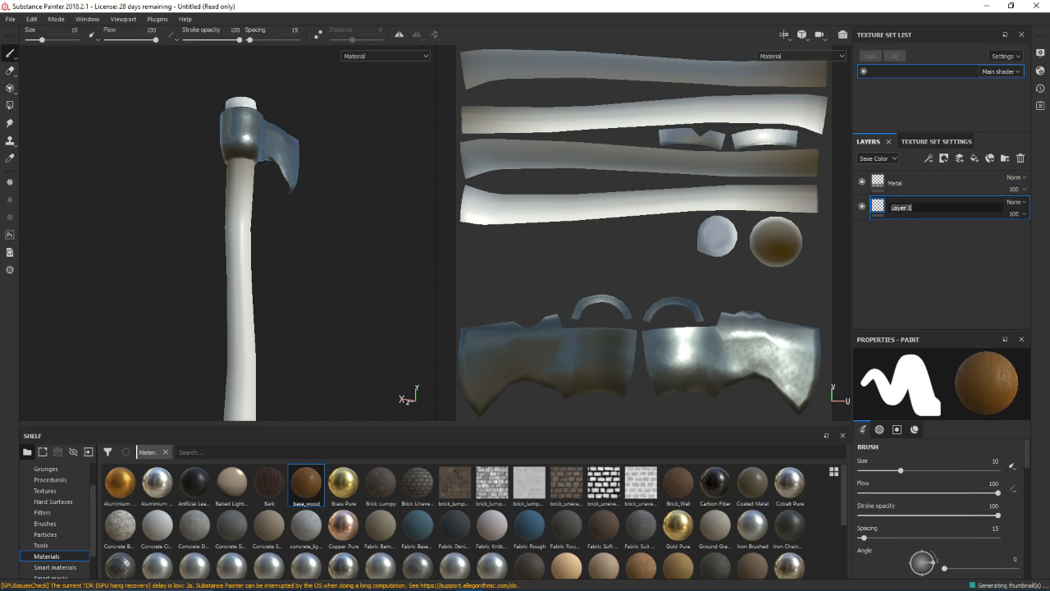
Set the brush size to 87.26 and paint base_wood along the sides of the handle on the Wood2 layer
drag(900, 470, 988, 470)
drag(246, 369, 239, 267)
alt+drag(328, 324, 508, 318)
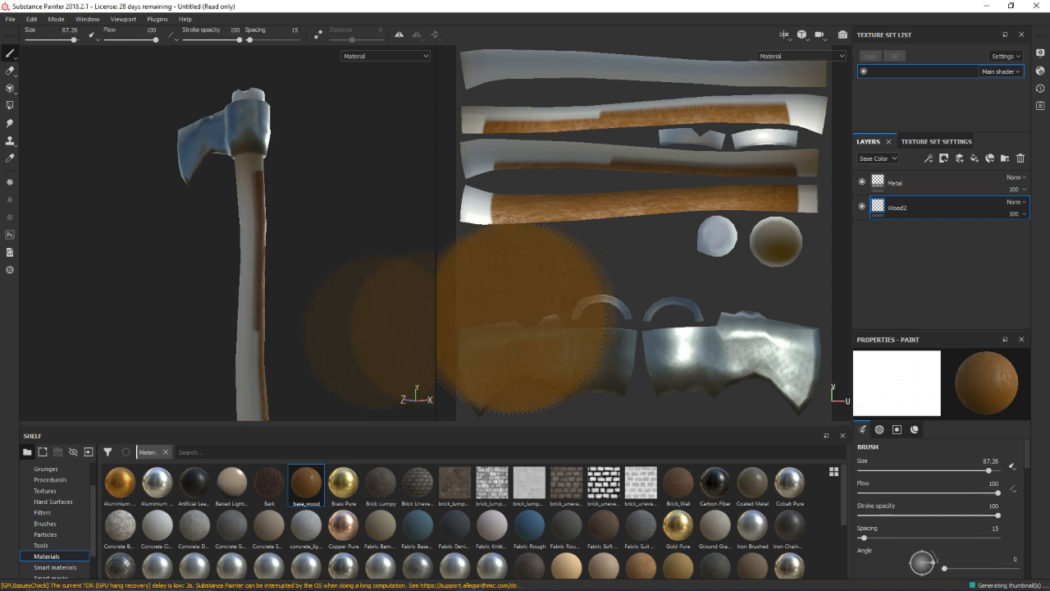
drag(263, 246, 270, 314)
alt+middle_drag(295, 328, 304, 164)
mouse_move(303, 246)
alt+mouse_down()
mouse_move(318, 220)
mouse_move(335, 216)
mouse_move(378, 272)
alt+mouse_up()
click(163, 349)
alt+drag(246, 351, 361, 351)
click(197, 148)
alt+drag(222, 277, 266, 276)
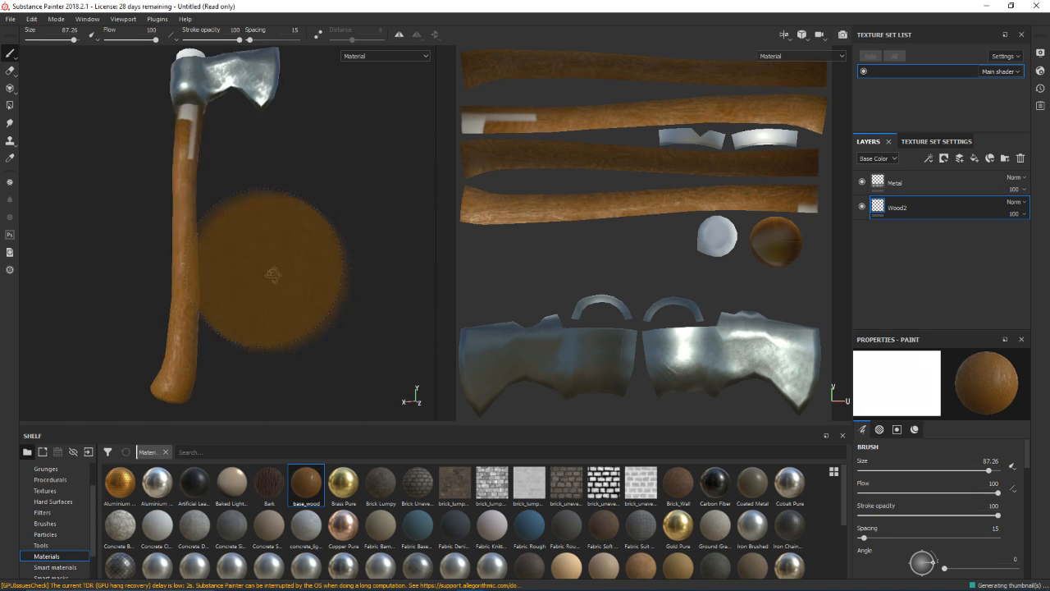
Paint base_wood over the remaining bare patches near the axe head and on the handle's top end
drag(182, 147, 182, 170)
alt+drag(246, 215, 412, 253)
alt+middle_drag(246, 205, 335, 350)
mouse_move(336, 349)
alt+mouse_down()
mouse_move(340, 406)
mouse_move(380, 324)
mouse_move(320, 264)
mouse_move(93, 286)
alt+mouse_up()
click(286, 302)
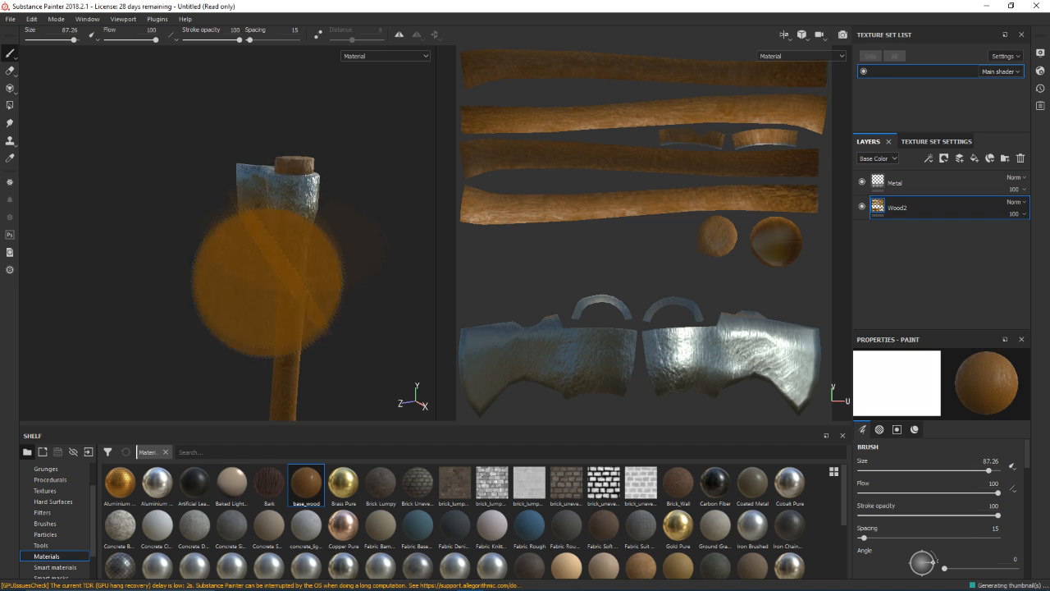
Undo the last stroke and reduce the brush size to 2.93 for work on the Metal layer
alt+right_drag(287, 250, 331, 309)
alt+drag(331, 309, 517, 260)
alt+drag(254, 345, 378, 287)
key(ctrl+z)
alt+middle_drag(379, 287, 283, 410)
ctrl+right_drag(283, 410, 131, 410)
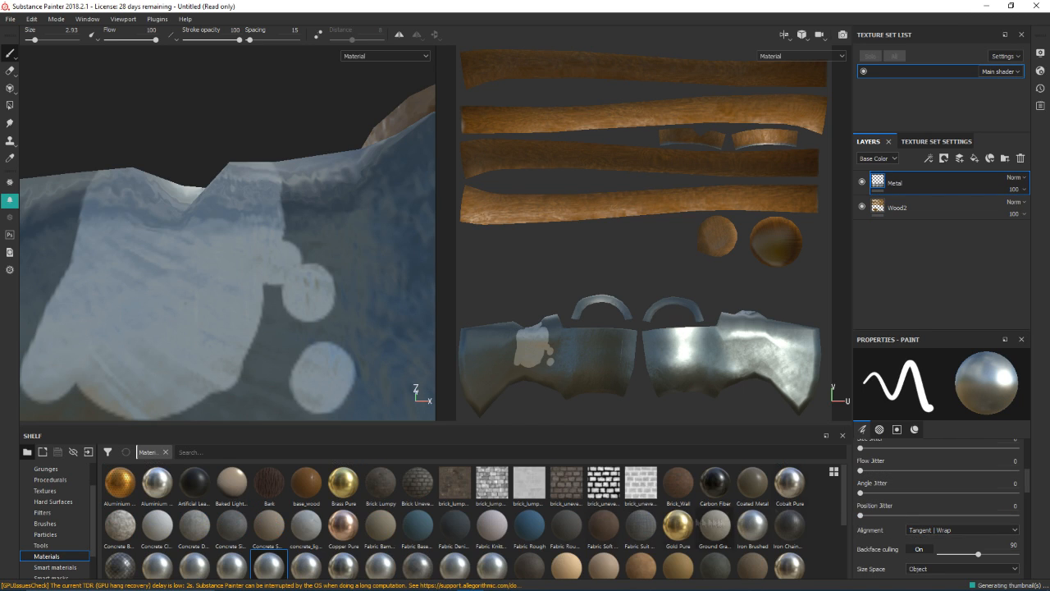
Try painting Iron Brushed over the cheek and cutting edge of the axe head
scroll(955, 534, down, 5)
scroll(913, 515, down, 6)
scroll(922, 530, up, 10)
scroll(922, 529, up, 10)
scroll(783, 513, down, 5)
mouse_move(211, 248)
mouse_down()
mouse_move(238, 226)
mouse_move(221, 234)
mouse_move(271, 246)
mouse_move(168, 246)
mouse_up()
scroll(221, 235, down, 10)
drag(165, 272, 153, 351)
drag(141, 301, 149, 371)
mouse_move(156, 361)
alt+mouse_down()
mouse_move(291, 257)
mouse_move(206, 314)
mouse_move(238, 312)
alt+mouse_up()
scroll(947, 515, down, 10)
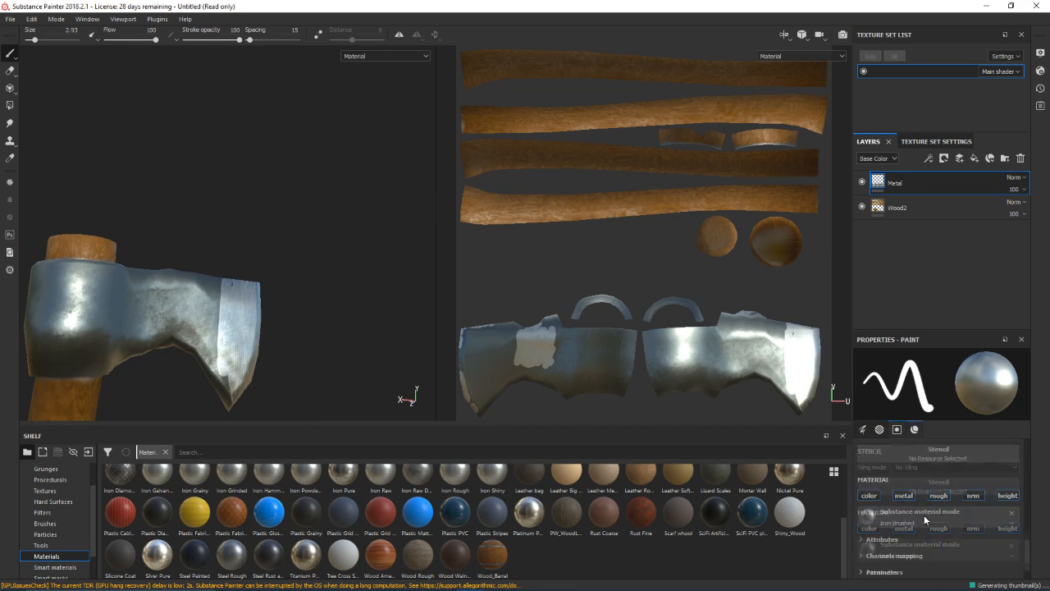
Check the brush's alpha options and try Iron Brushed on the head with its color channel off
scroll(924, 514, up, 10)
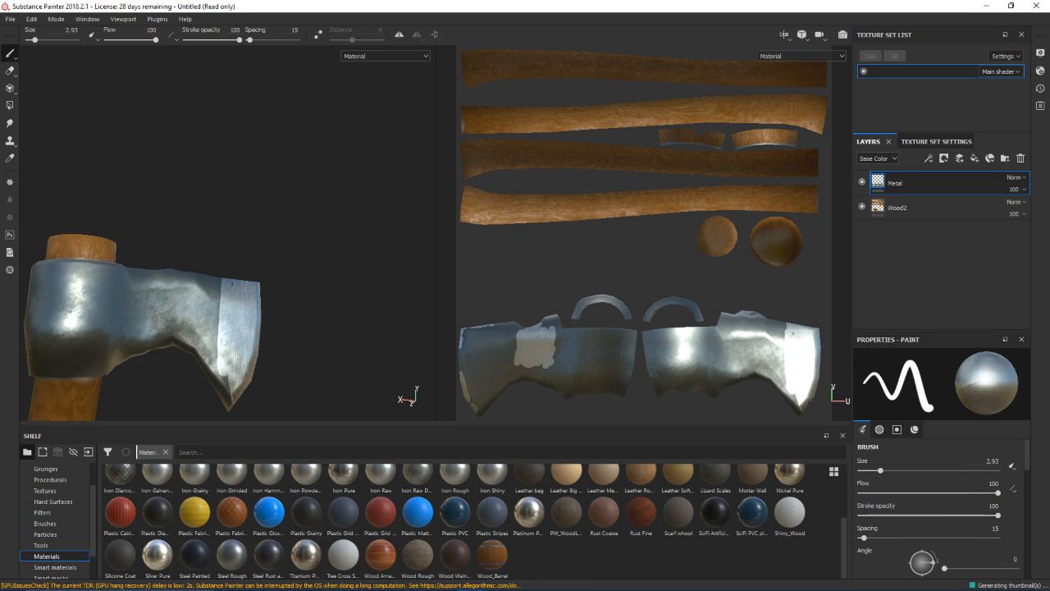
scroll(915, 505, down, 5)
right_click(883, 514)
click(883, 516)
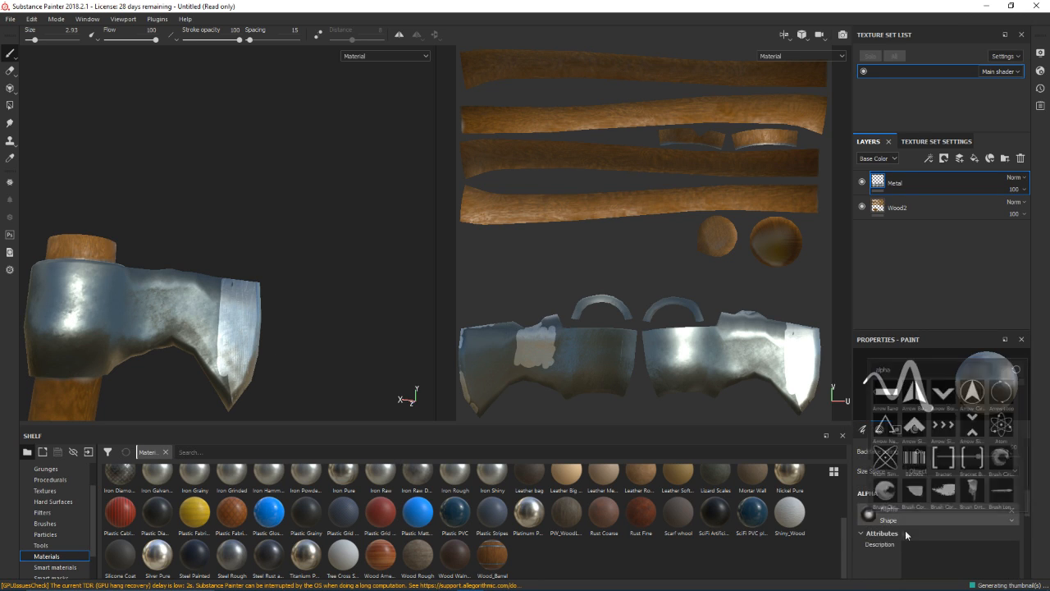
click(906, 531)
scroll(894, 517, down, 10)
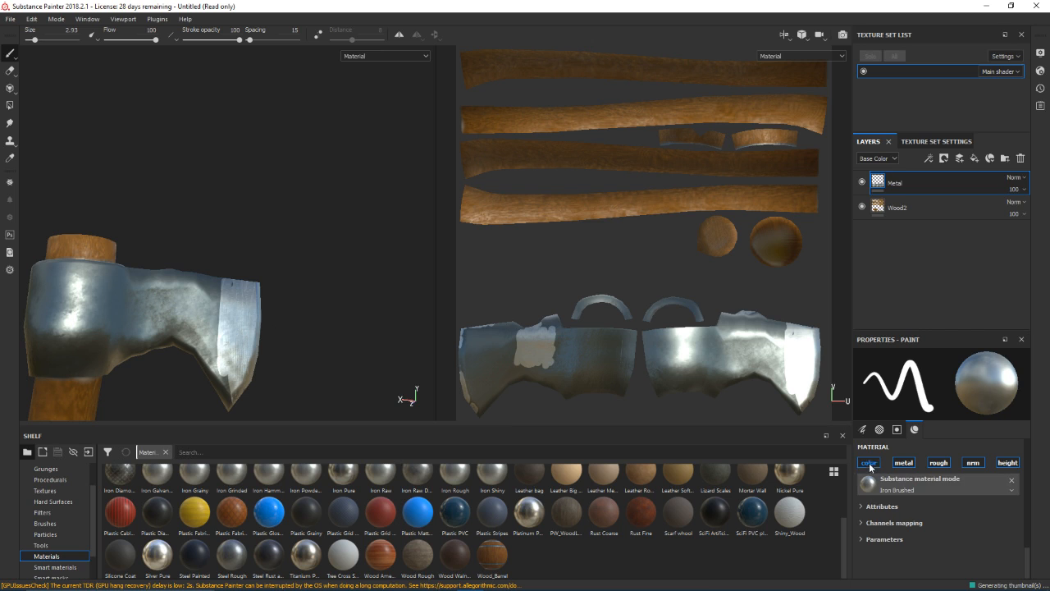
alt+drag(345, 264, 425, 397)
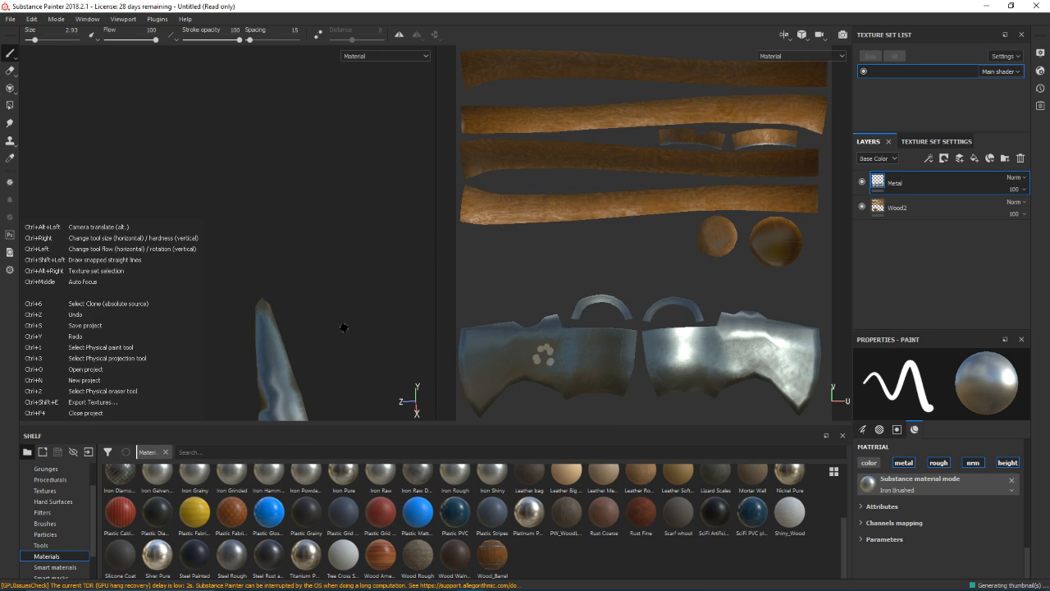
Try the Iron Powder Coated material with its Custom Flake value set to 0.4289
click(308, 476)
scroll(284, 368, up, 5)
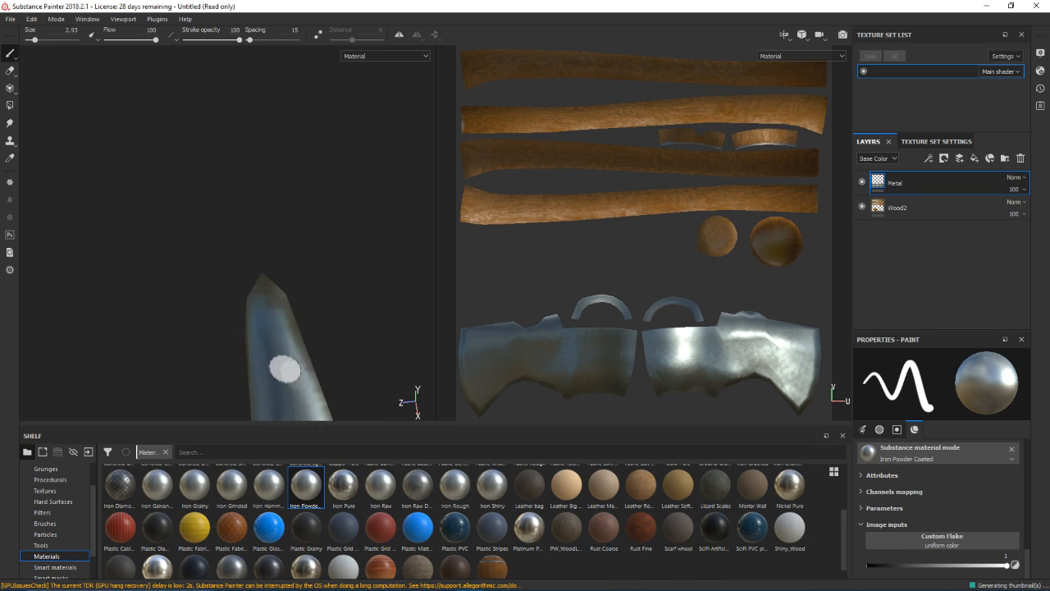
drag(948, 565, 927, 565)
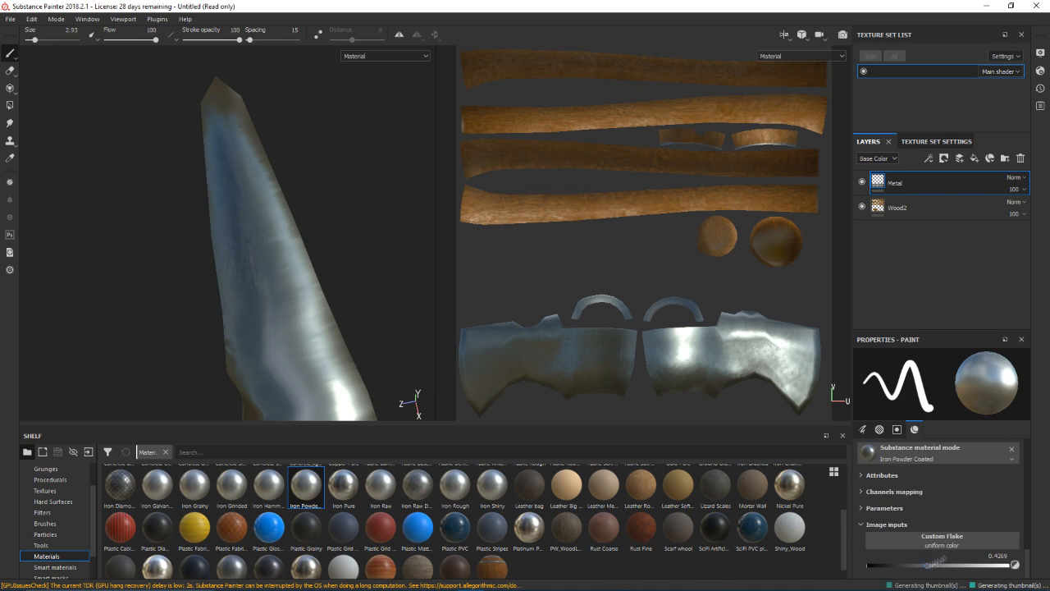
click(863, 525)
scroll(907, 530, up, 6)
Try out the blue Plastic Matte, Iron Grainy and Iron Diamond materials as brush materials
click(418, 527)
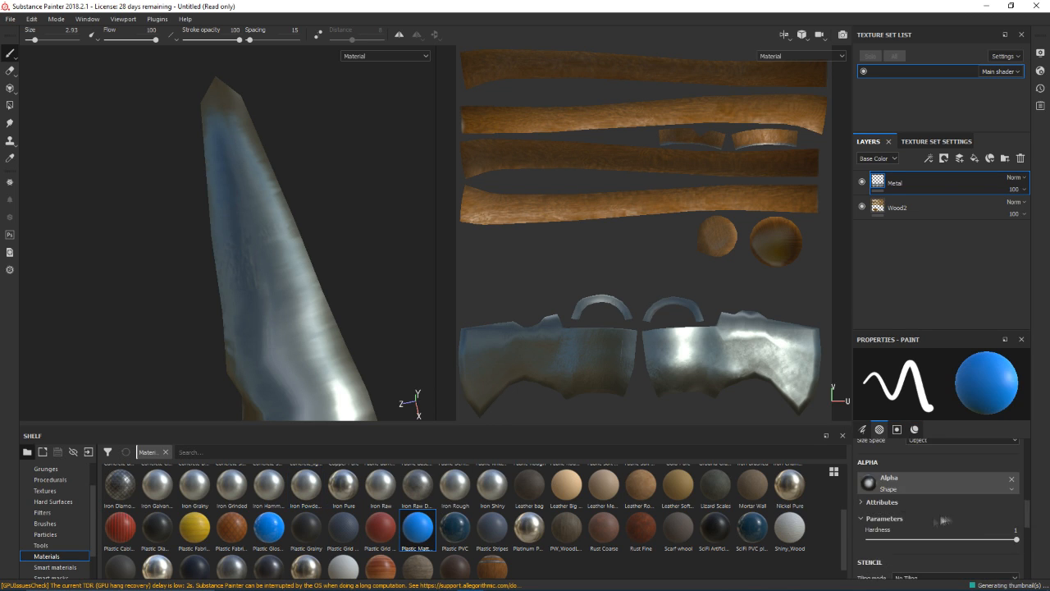
click(194, 483)
scroll(170, 539, down, 1)
click(121, 478)
scroll(132, 501, up, 1)
scroll(157, 546, down, 1)
Choose Silver Pure, then switch to a uniform dark color with metallic 1 and the nrm and height channels off
click(157, 555)
scroll(891, 539, down, 3)
drag(270, 330, 295, 399)
click(956, 516)
drag(901, 430, 901, 447)
drag(286, 358, 246, 260)
click(925, 518)
Paint the dark metal material along the cutting edge and upper part of the blade
mouse_move(949, 393)
mouse_down()
mouse_move(390, 269)
mouse_move(241, 205)
mouse_up()
click(252, 240)
drag(252, 240, 302, 353)
alt+drag(333, 322, 394, 283)
mouse_move(348, 193)
mouse_down()
mouse_move(246, 185)
mouse_move(170, 269)
mouse_move(296, 275)
mouse_move(182, 236)
mouse_up()
drag(105, 148, 113, 220)
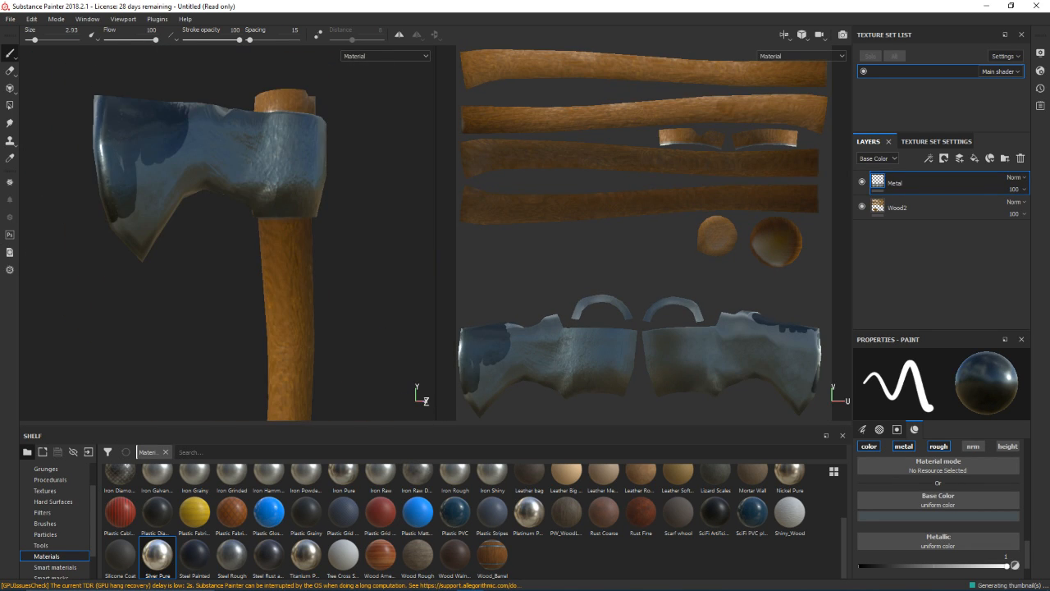
Enlarge the brush and paint the dark metal across the side of the axe head
scroll(909, 501, up, 15)
drag(881, 470, 908, 470)
mouse_move(158, 148)
mouse_down()
mouse_move(134, 143)
mouse_move(371, 164)
mouse_move(164, 172)
mouse_up()
alt+right_drag(164, 173, 237, 177)
drag(58, 169, 99, 185)
mouse_move(98, 184)
alt+mouse_down()
mouse_move(51, 124)
mouse_move(123, 156)
alt+mouse_up()
mouse_move(205, 139)
mouse_down()
mouse_move(361, 144)
mouse_move(181, 164)
mouse_up()
alt+drag(98, 189, 137, 215)
drag(168, 156, 361, 148)
Continue painting the dark metal around the opposite side and back of the axe head
alt+middle_drag(361, 147, 123, 164)
drag(164, 152, 300, 148)
mouse_move(300, 148)
alt+mouse_down()
mouse_move(206, 268)
mouse_move(410, 174)
mouse_move(263, 306)
mouse_move(177, 222)
mouse_move(320, 250)
alt+mouse_up()
alt+right_drag(319, 250, 271, 283)
alt+drag(364, 286, 288, 238)
alt+right_drag(287, 238, 342, 233)
alt+middle_drag(342, 242, 336, 361)
alt+right_drag(337, 361, 382, 340)
alt+drag(382, 340, 615, 351)
Erase the metal overspill from the handle just below the head with a size 3.58 eraser
click(10, 71)
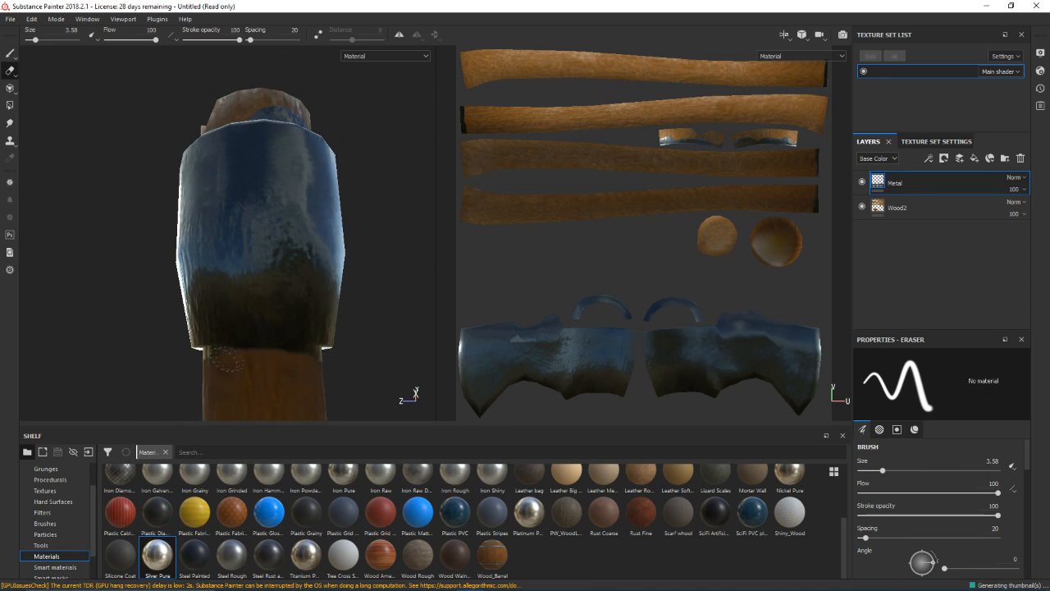
alt+drag(184, 364, 311, 369)
drag(302, 353, 241, 354)
alt+drag(197, 357, 318, 377)
drag(180, 335, 174, 335)
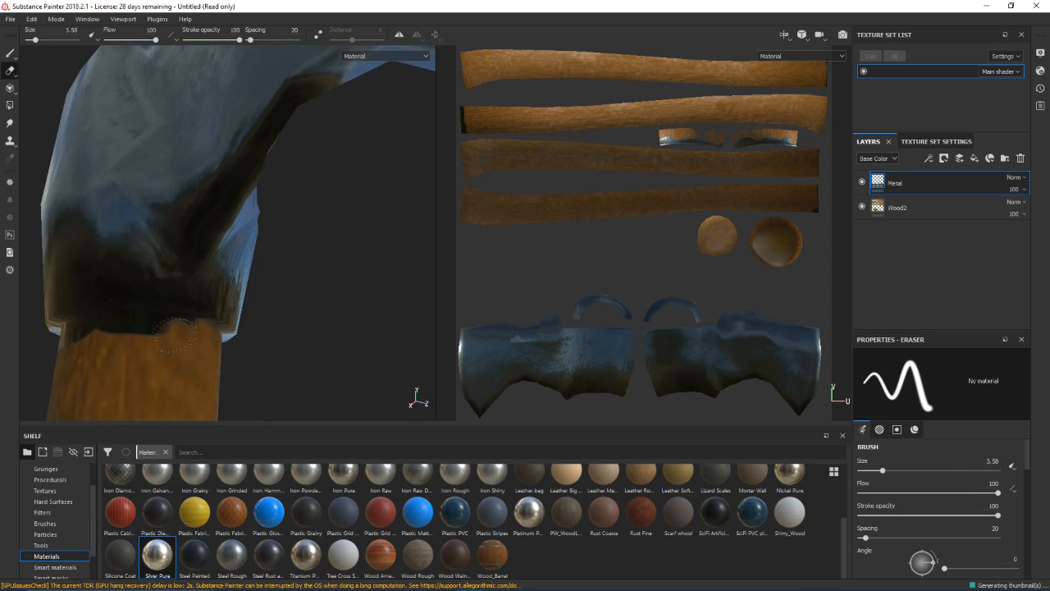
drag(105, 351, 182, 351)
alt+drag(185, 354, 338, 372)
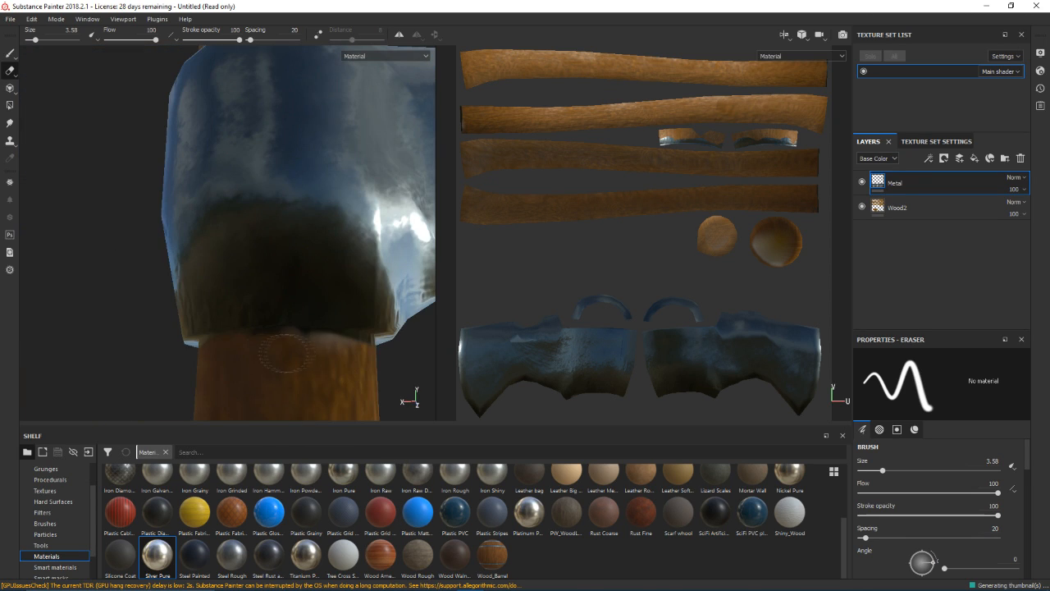
alt+drag(205, 354, 337, 363)
alt+drag(151, 349, 267, 341)
alt+drag(160, 303, 246, 340)
alt+drag(105, 347, 381, 360)
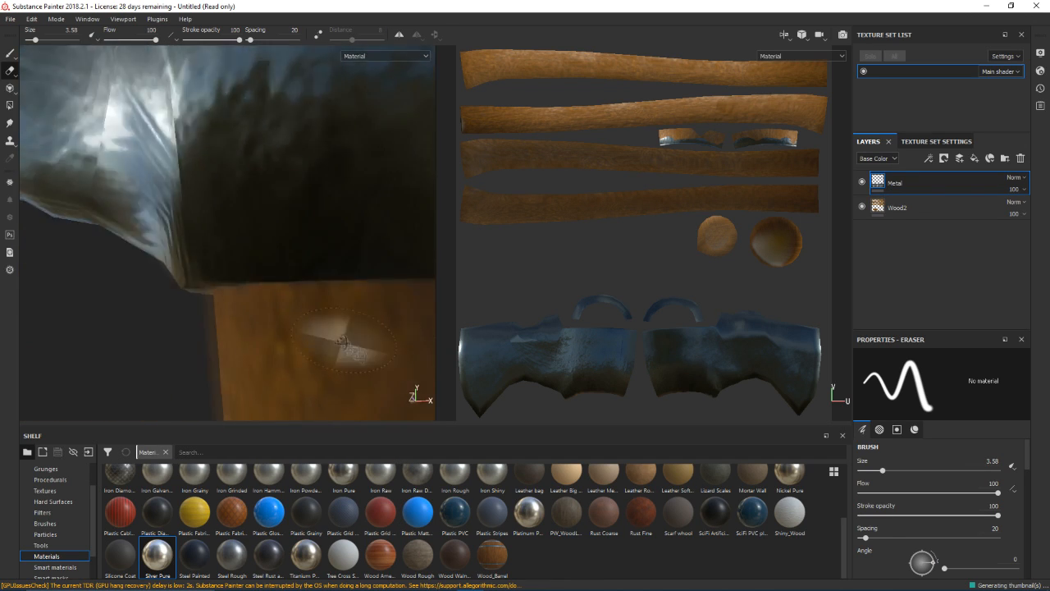
Erase the metal overspill from the handle's protruding top end on the Metal layer with a size 15.36 eraser
scroll(386, 363, down, 6)
click(902, 207)
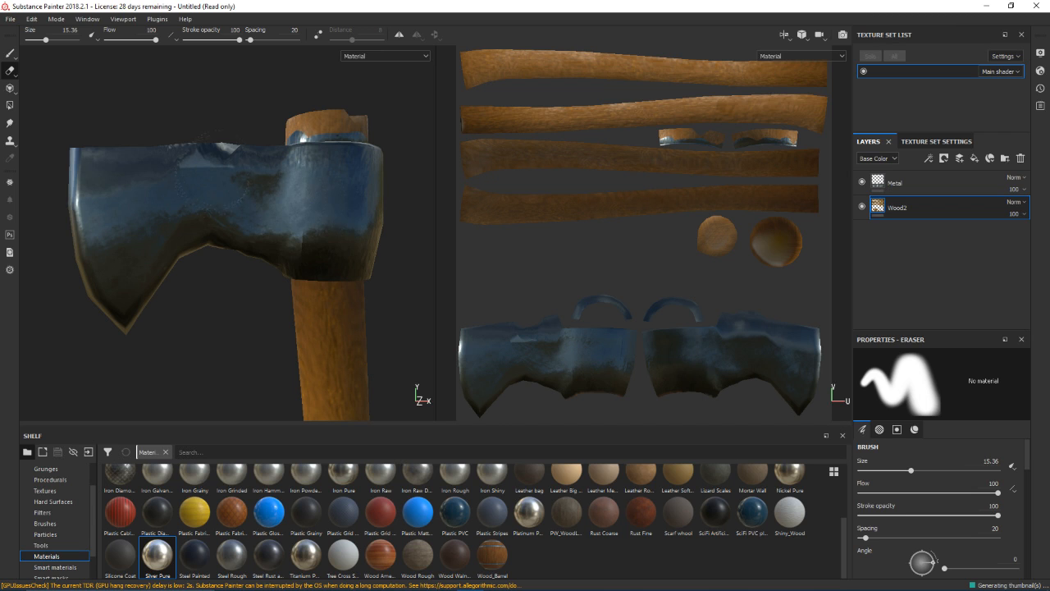
alt+drag(419, 193, 515, 312)
click(905, 185)
alt+drag(310, 144, 175, 113)
alt+drag(246, 135, 177, 144)
click(327, 164)
mouse_move(320, 160)
alt+mouse_down()
mouse_move(168, 129)
mouse_move(239, 152)
mouse_move(247, 136)
mouse_move(240, 205)
alt+mouse_up()
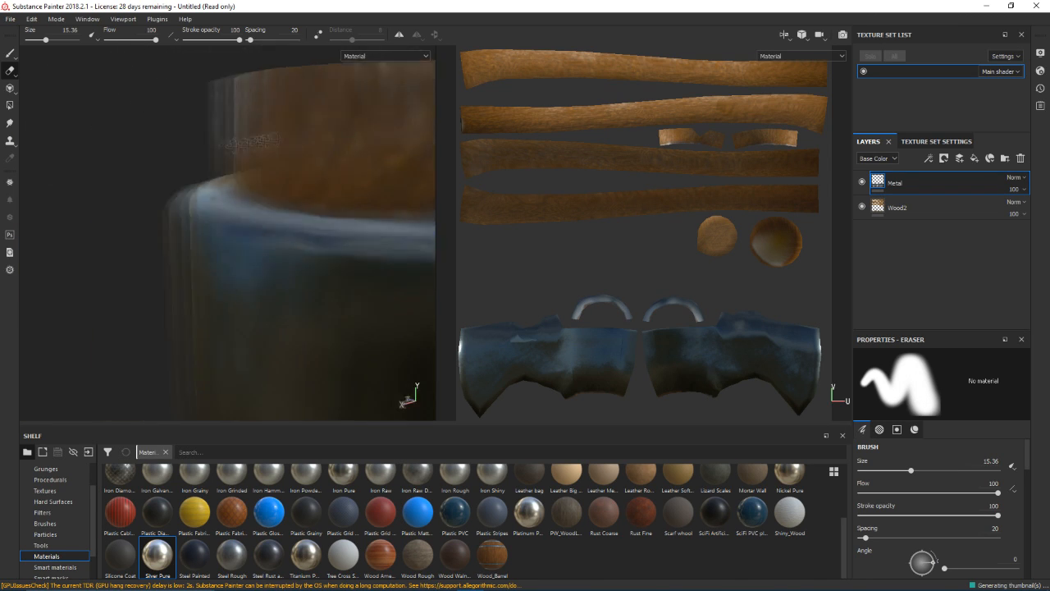
Paint dark metal back onto the head's upper rim around the handle with a size 6.57 brush
scroll(240, 205, down, 4)
click(9, 54)
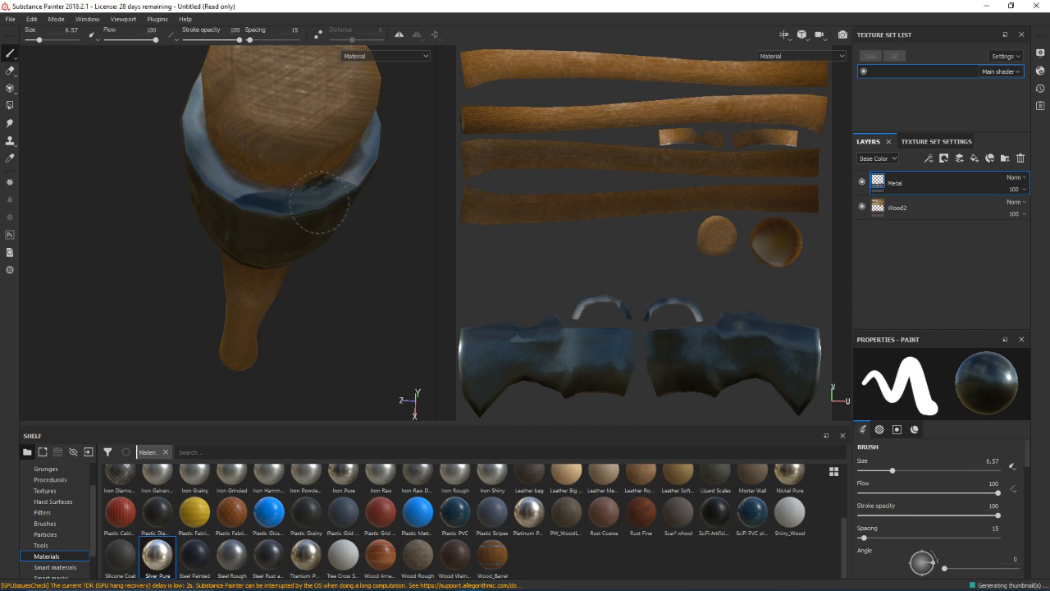
alt+drag(232, 215, 256, 195)
alt+drag(162, 163, 319, 205)
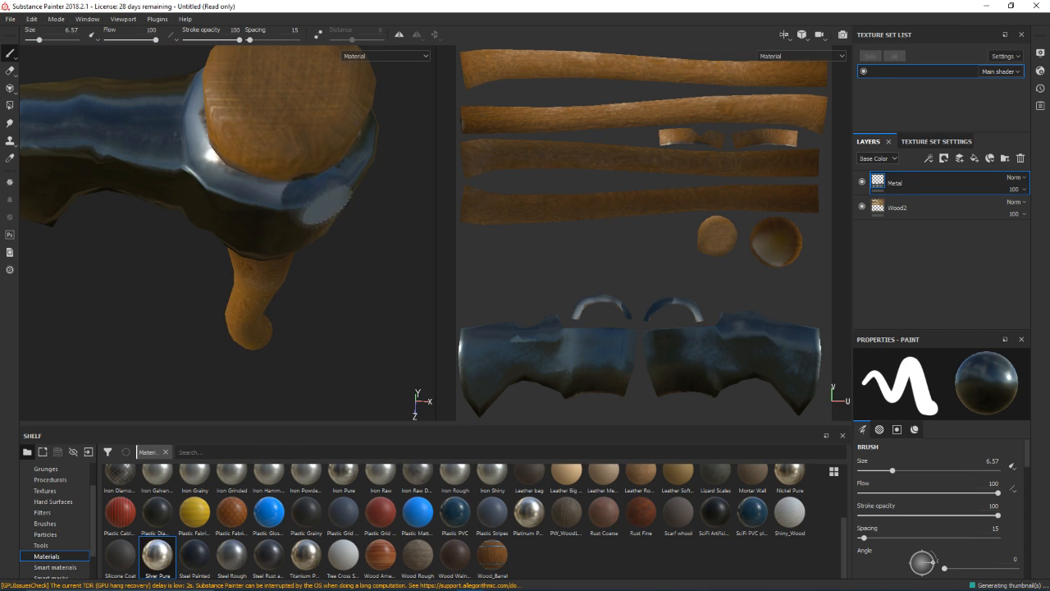
alt+drag(244, 209, 144, 197)
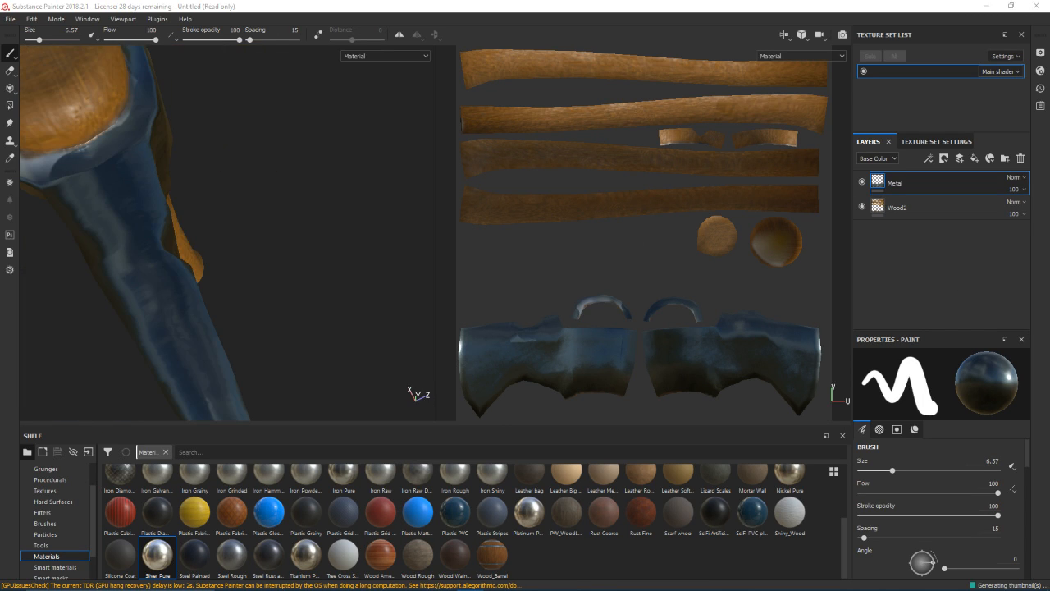
alt+drag(253, 215, 279, 197)
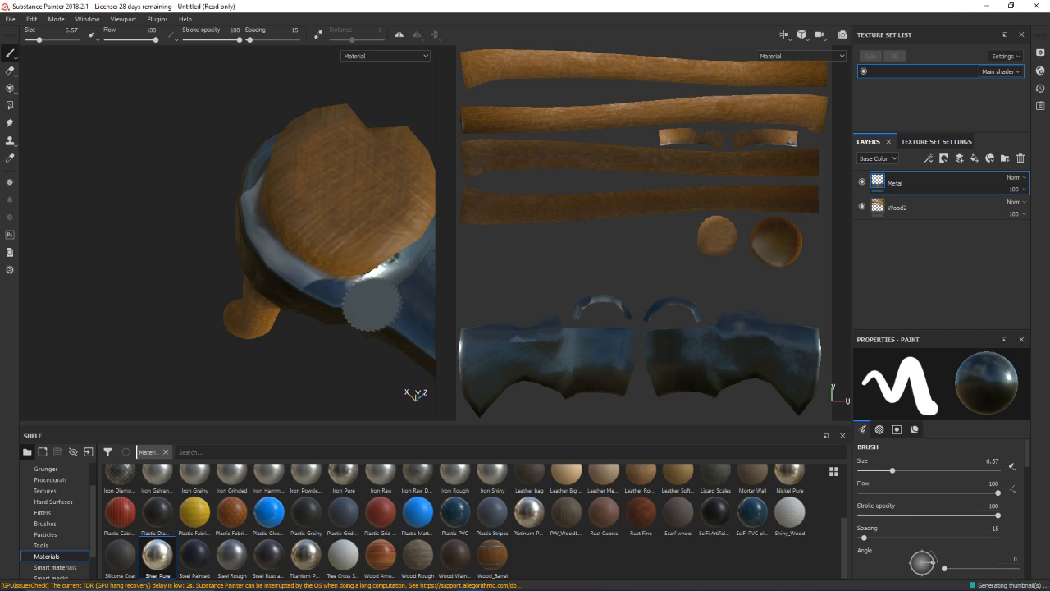
alt+drag(370, 304, 403, 315)
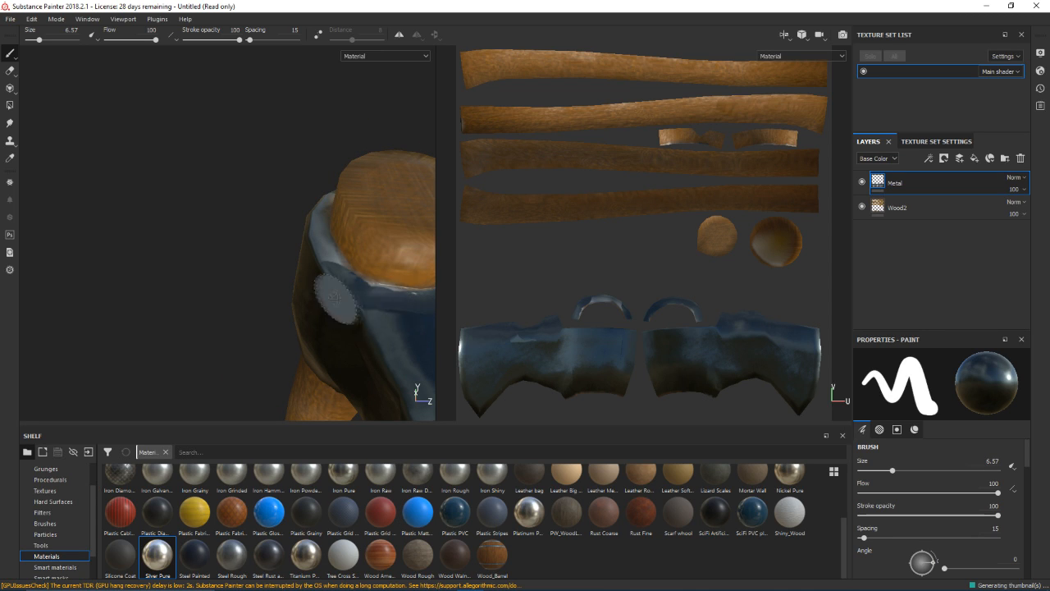
alt+drag(335, 297, 299, 274)
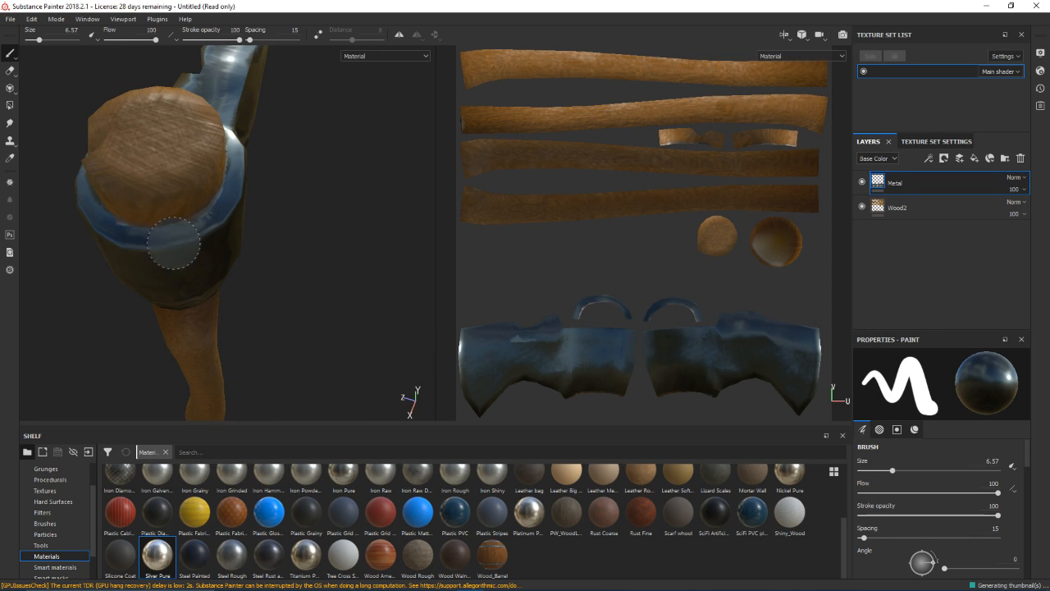
alt+drag(128, 243, 167, 257)
alt+drag(207, 291, 188, 260)
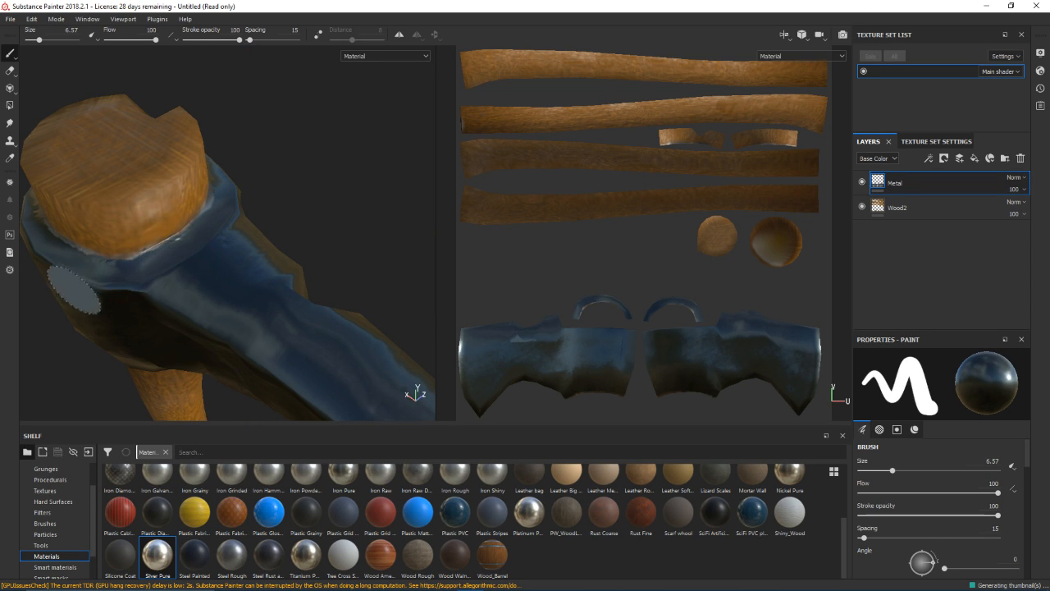
Clean up the metal overspill at the base of the handle's top end with a size 1.09 eraser
mouse_move(57, 271)
alt+shift+mouse_down()
mouse_move(197, 243)
mouse_move(124, 248)
alt+shift+mouse_up()
key(2)
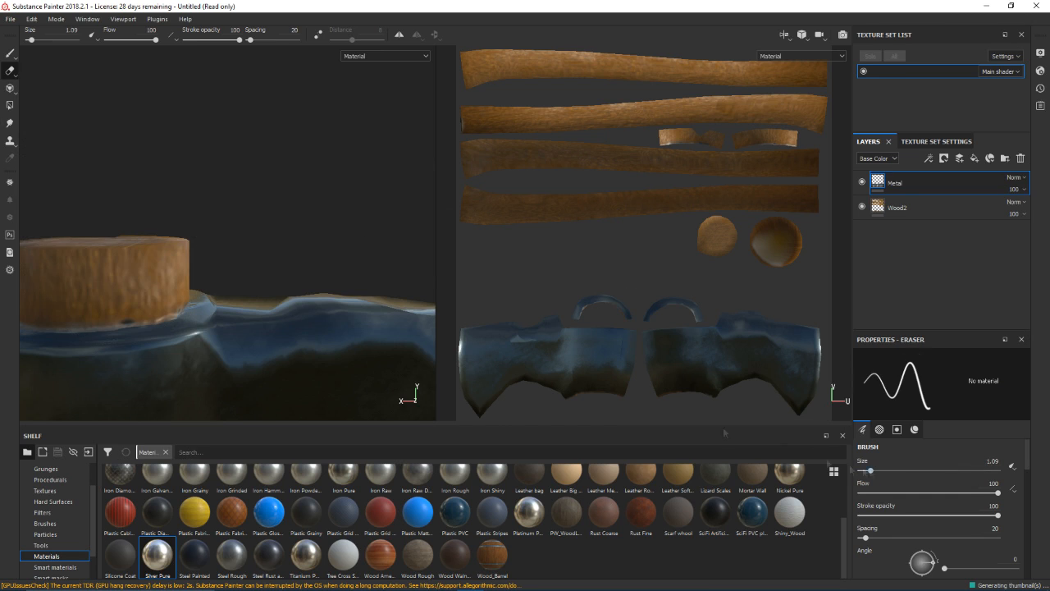
alt+drag(158, 295, 352, 387)
scroll(274, 270, down, 5)
scroll(454, 349, down, 4)
alt+shift+drag(454, 349, 289, 257)
scroll(289, 257, up, 1)
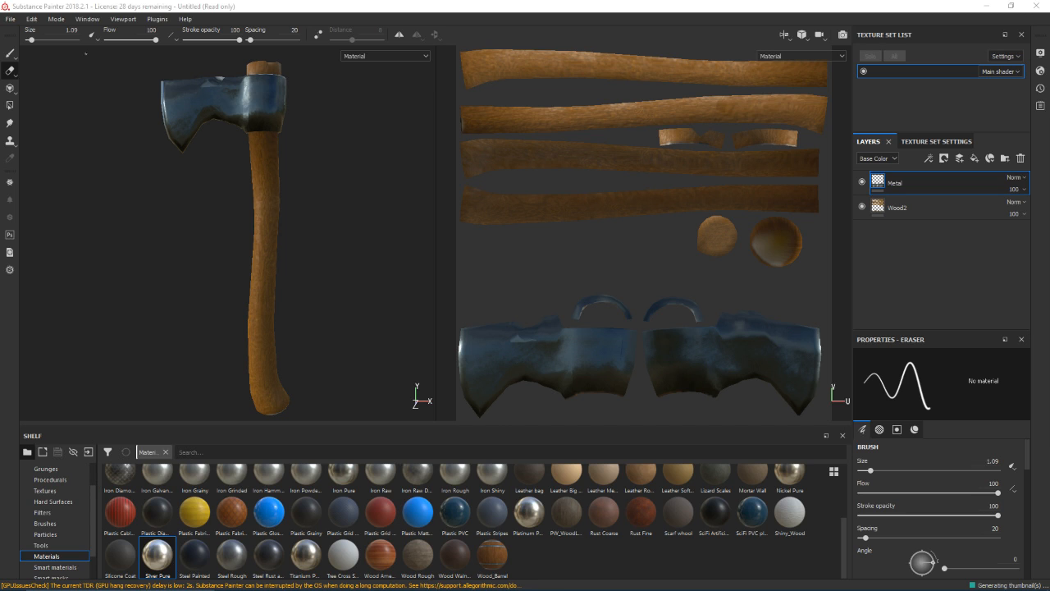
Browse the shelf's resource categories for something to add wear to the axe
click(45, 523)
click(62, 534)
click(54, 546)
scroll(53, 538, up, 2)
click(56, 510)
click(58, 523)
scroll(131, 294, up, 5)
click(52, 502)
click(53, 482)
click(58, 514)
click(59, 534)
click(58, 545)
click(58, 556)
click(58, 566)
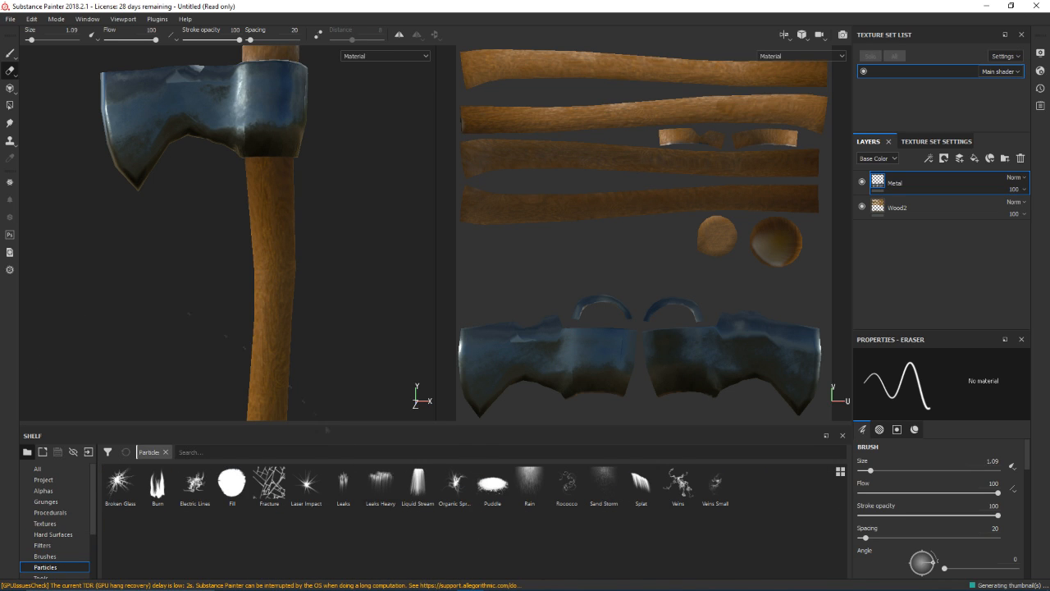
click(53, 501)
Choose the Scratches 5 brush for the eraser and scratch the metal along the blade's cutting edge
click(54, 556)
scroll(307, 554, down, 5)
scroll(726, 531, up, 3)
scroll(726, 532, up, 3)
scroll(812, 532, down, 5)
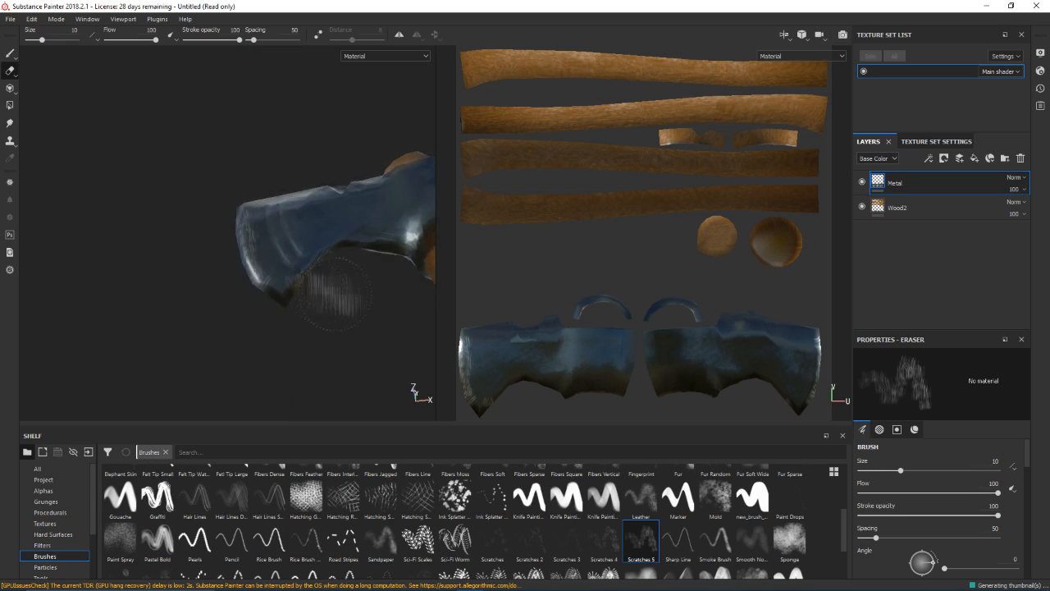
scroll(336, 294, up, 4)
Wear away the metal along both sides of the cutting edge with the size 10 Scratches 4 eraser
click(603, 540)
alt+drag(378, 336, 135, 332)
alt+drag(279, 351, 371, 267)
scroll(371, 252, down, 3)
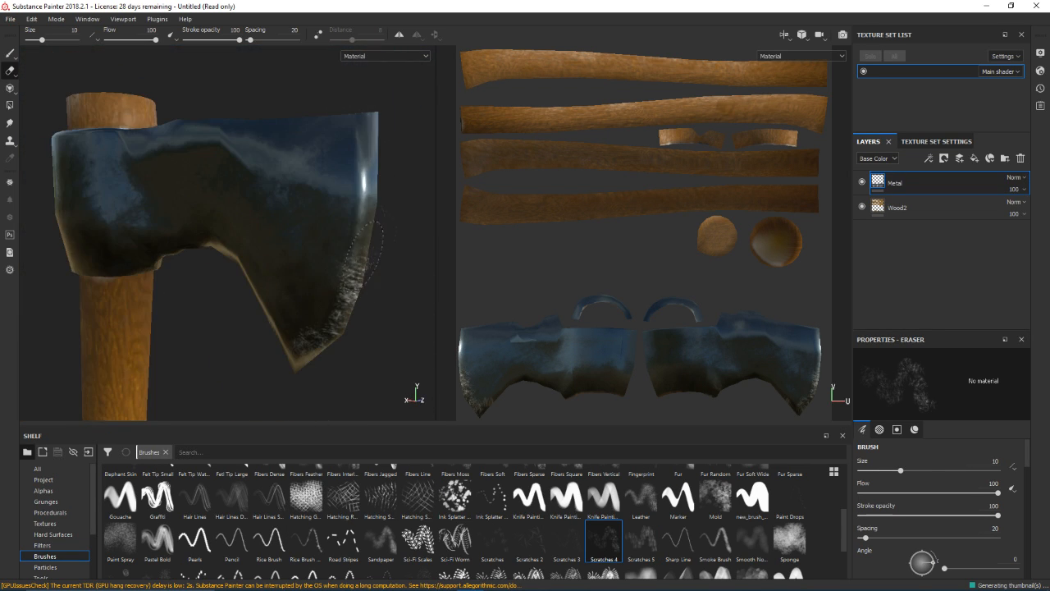
alt+drag(366, 171, 211, 318)
alt+drag(242, 350, 156, 300)
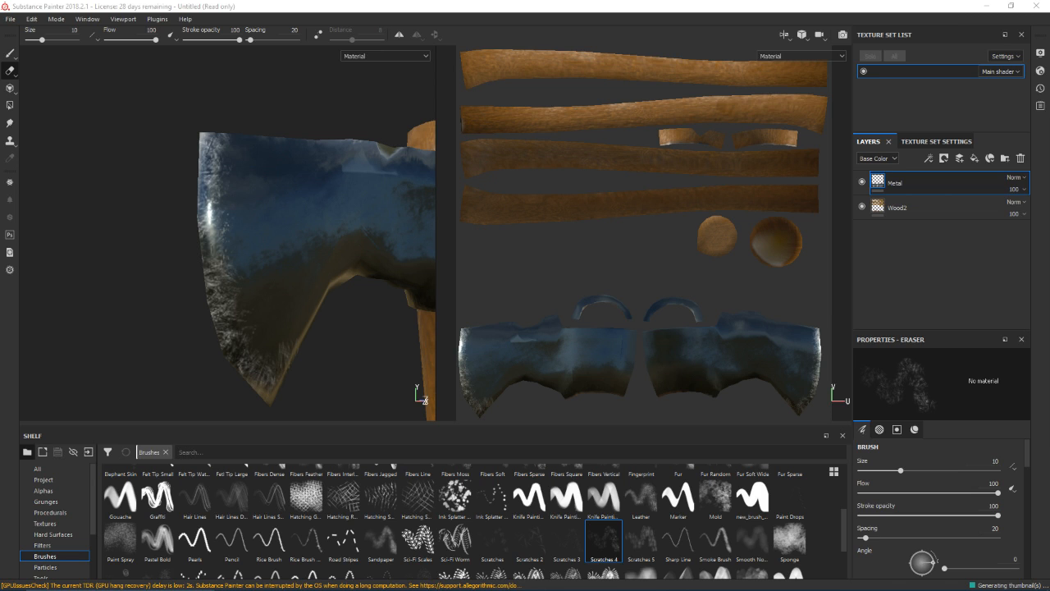
scroll(114, 205, down, 4)
alt+drag(113, 206, 253, 279)
alt+middle_drag(254, 279, 267, 235)
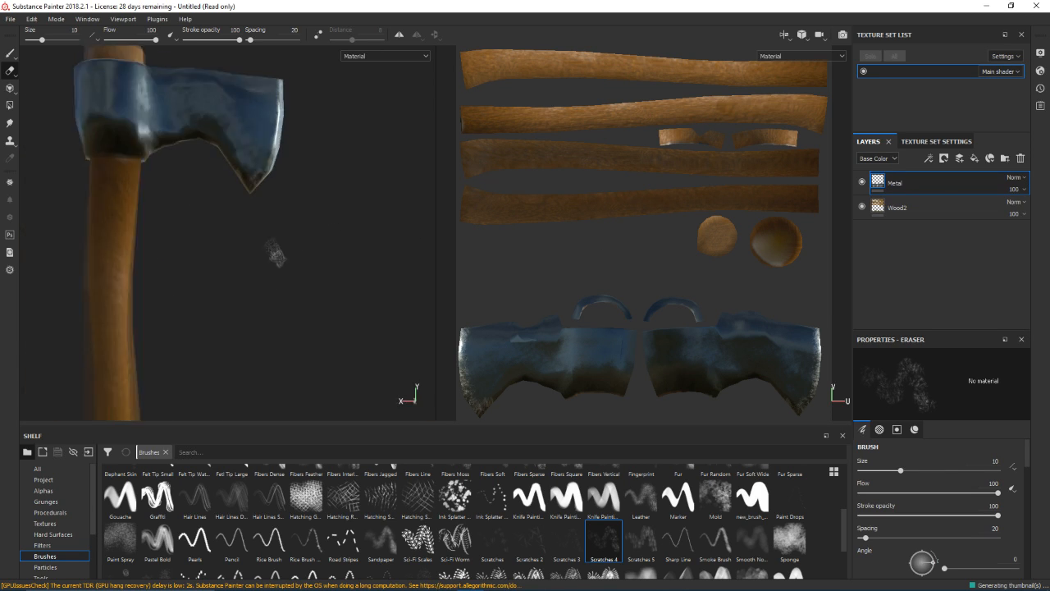
alt+drag(267, 235, 225, 250)
Choose the Basic Hard brush and undo the test dab made near the top of the axe
scroll(123, 501, up, 5)
click(59, 567)
scroll(59, 567, down, 3)
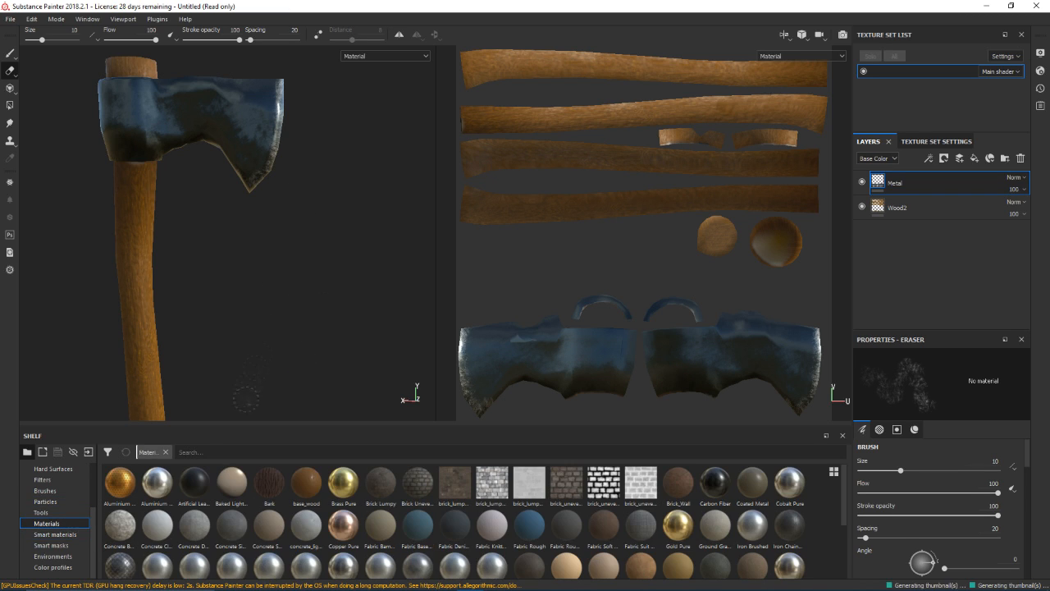
scroll(144, 183, up, 4)
alt+drag(200, 192, 185, 188)
click(45, 490)
click(418, 485)
click(143, 125)
key(ctrl+z)
Paint over the pale patch on the handle's larger round end with the base_wood material on the Wood2 layer
click(898, 208)
click(10, 53)
click(133, 119)
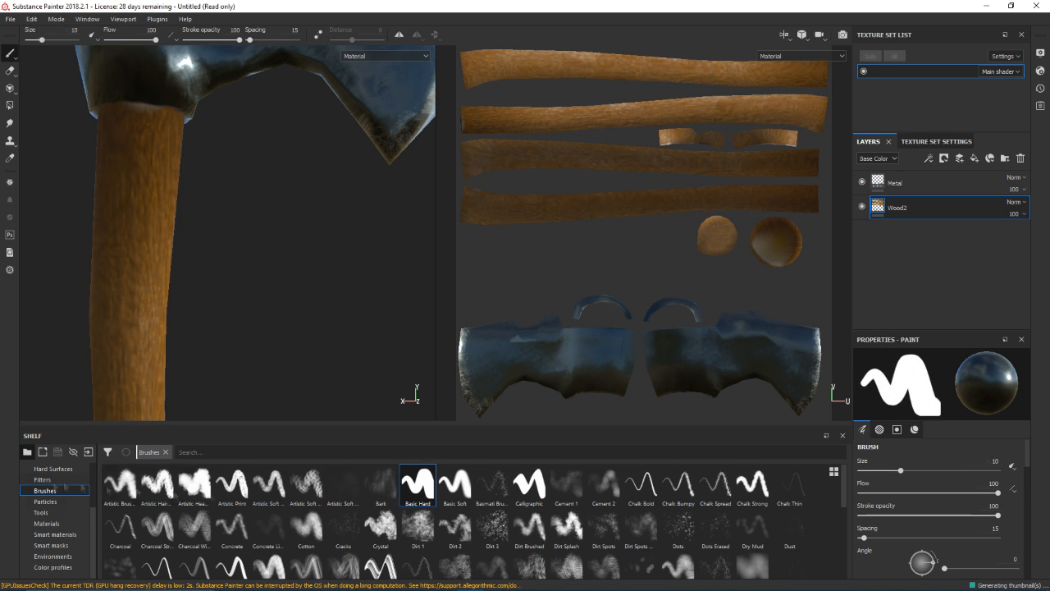
click(47, 523)
click(306, 484)
mouse_move(245, 235)
alt+mouse_down()
mouse_move(354, 250)
mouse_move(326, 148)
alt+mouse_up()
mouse_move(200, 291)
alt+mouse_down()
mouse_move(263, 320)
mouse_move(314, 232)
mouse_move(304, 185)
mouse_move(287, 279)
alt+mouse_up()
click(291, 154)
Examine the whole textured hatchet from its other side, from the metal head down to the end of the handle
scroll(254, 156, down, 5)
alt+drag(252, 154, 353, 174)
scroll(332, 302, up, 5)
mouse_move(267, 337)
alt+mouse_down()
mouse_move(375, 330)
mouse_move(283, 336)
alt+mouse_up()
alt+middle_drag(283, 337, 336, 274)
alt+drag(337, 274, 296, 294)
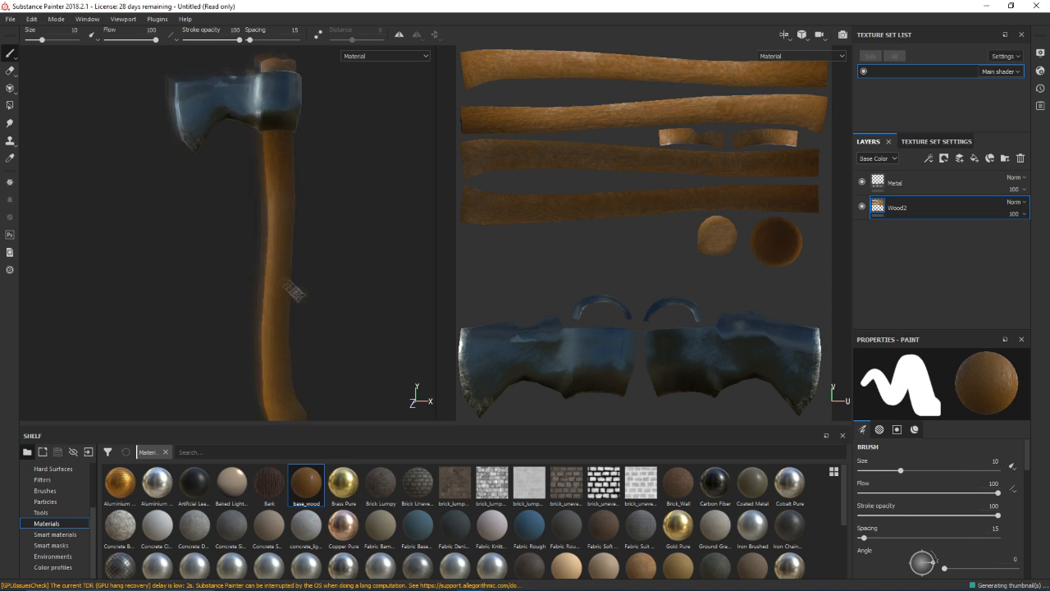
alt+middle_drag(296, 294, 284, 284)
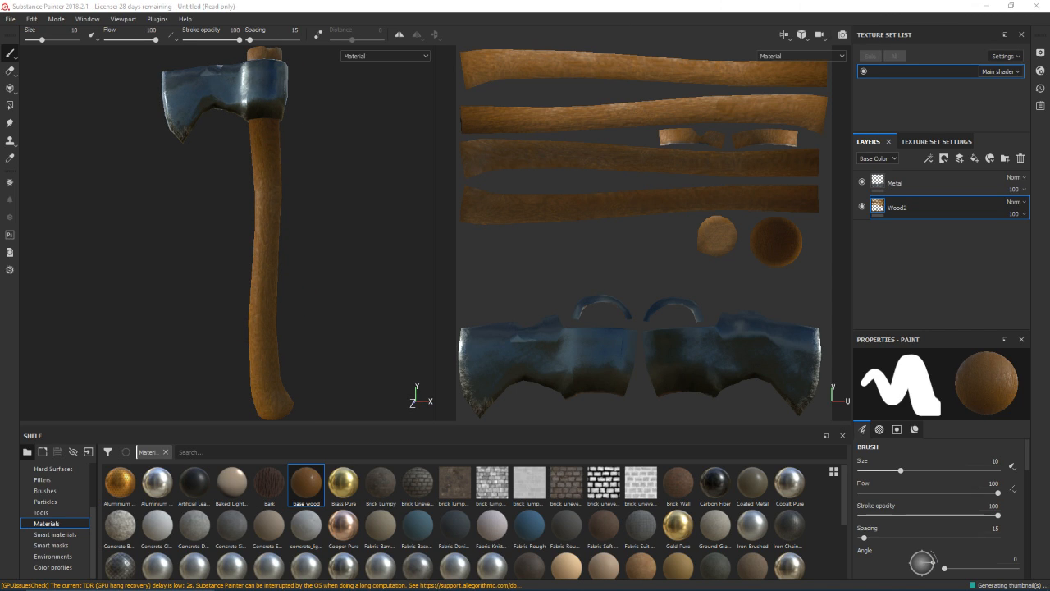